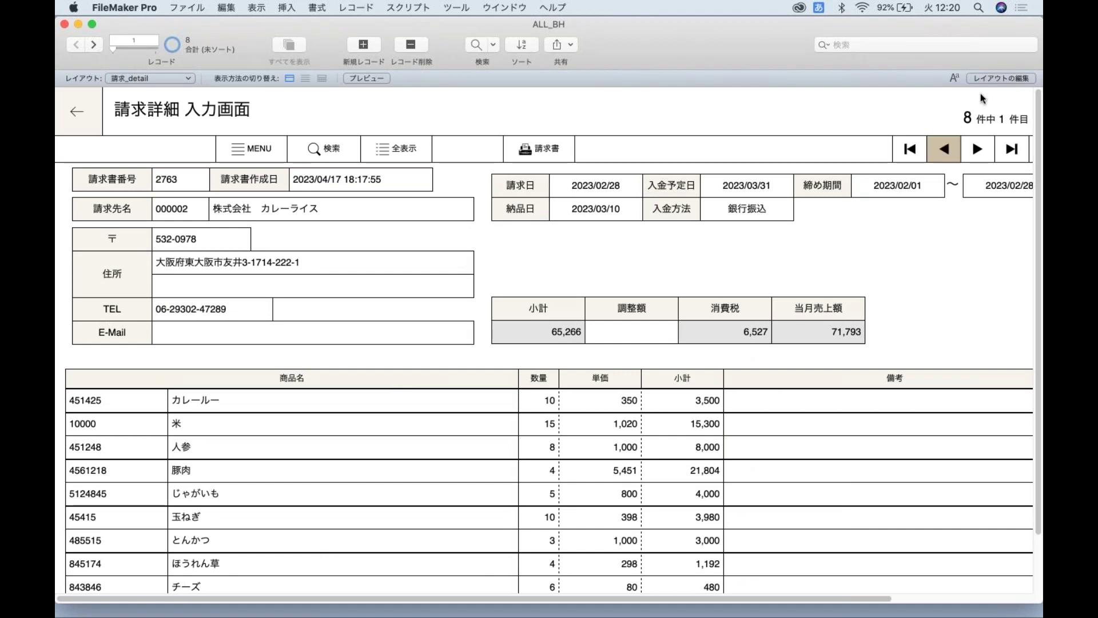
- Put the 請求_detail layout into Layout mode and display the file's relationship graph in the database management dialog
left_click(998, 78)
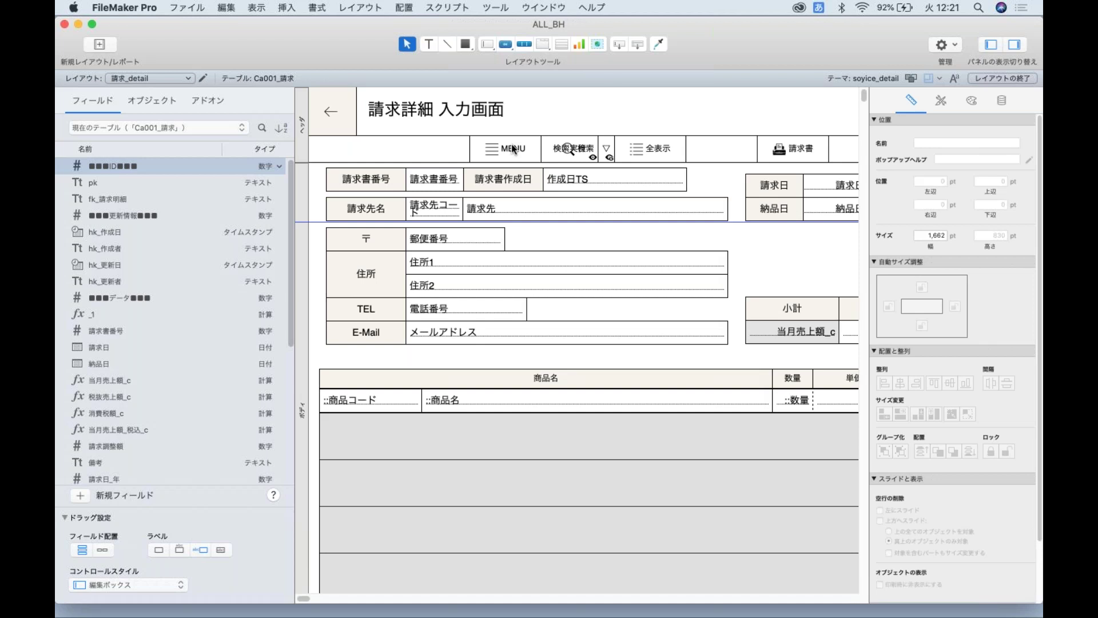
left_click(560, 122)
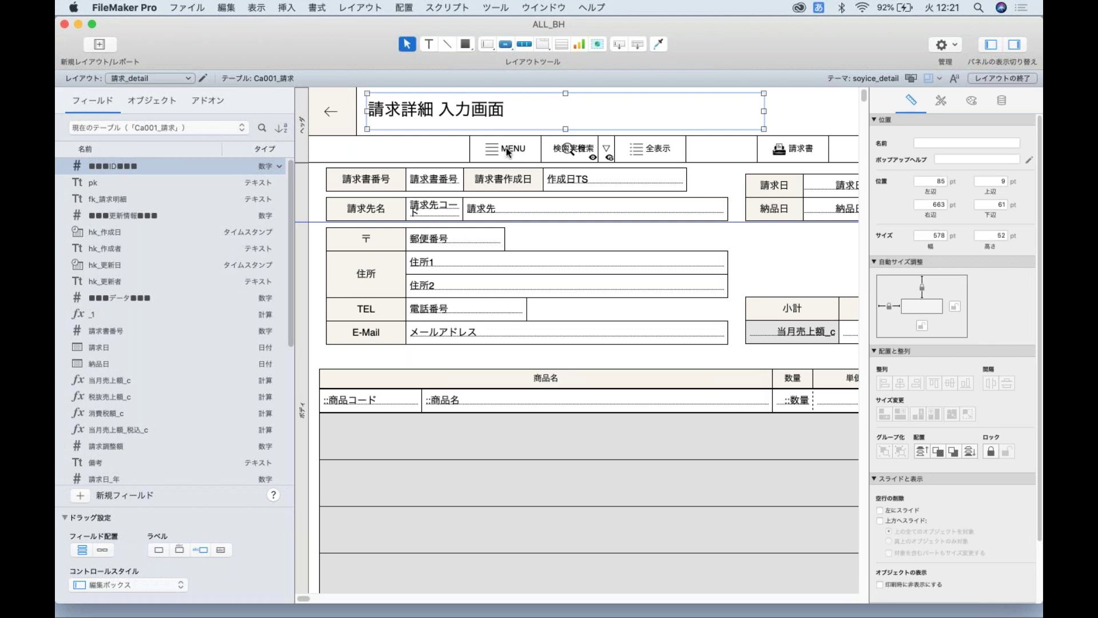
left_click(191, 9)
mouse_move(240, 119)
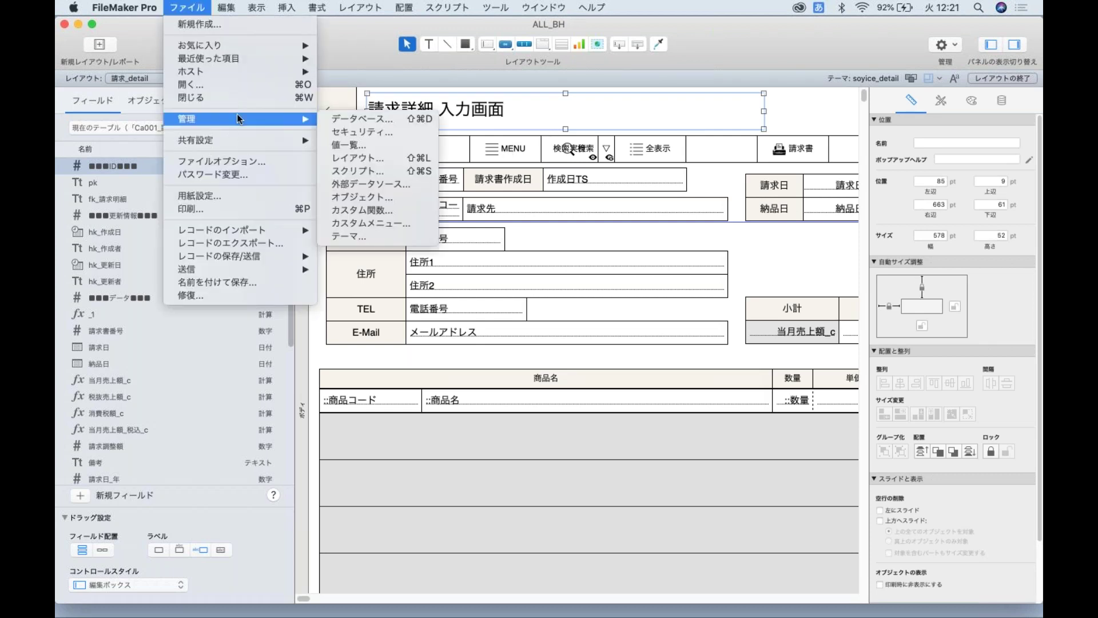
left_click(381, 118)
mouse_move(542, 53)
left_mouse_down()
mouse_move(578, 44)
mouse_move(543, 43)
left_mouse_up()
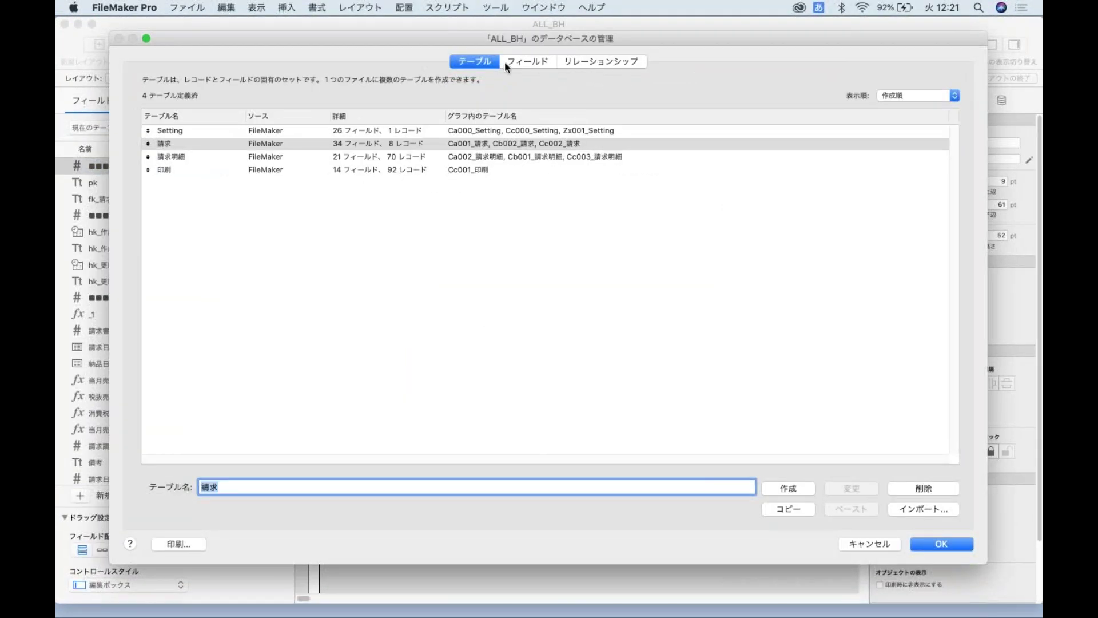
left_click(597, 59)
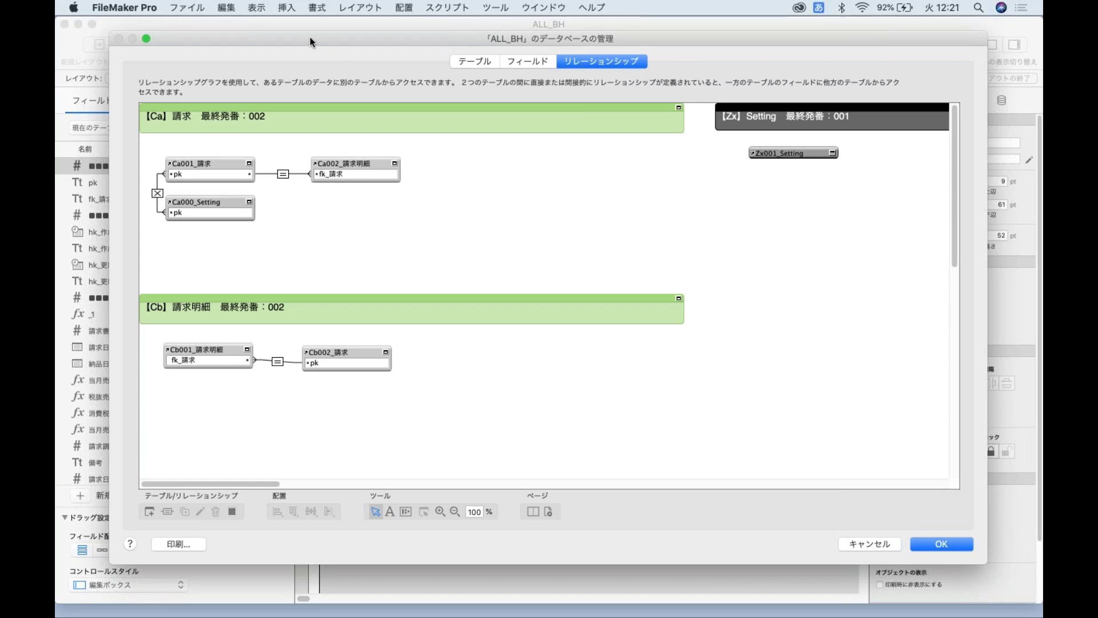
- Examine how the Ca001_請求 table occurrence links to Ca002_請求明細 and Ca000_Setting in the relationship graph
left_click_drag(369, 66, 510, 175)
mouse_move(362, 275)
left_mouse_down()
mouse_move(356, 262)
mouse_move(366, 267)
left_mouse_up()
left_click_drag(435, 148, 415, 106)
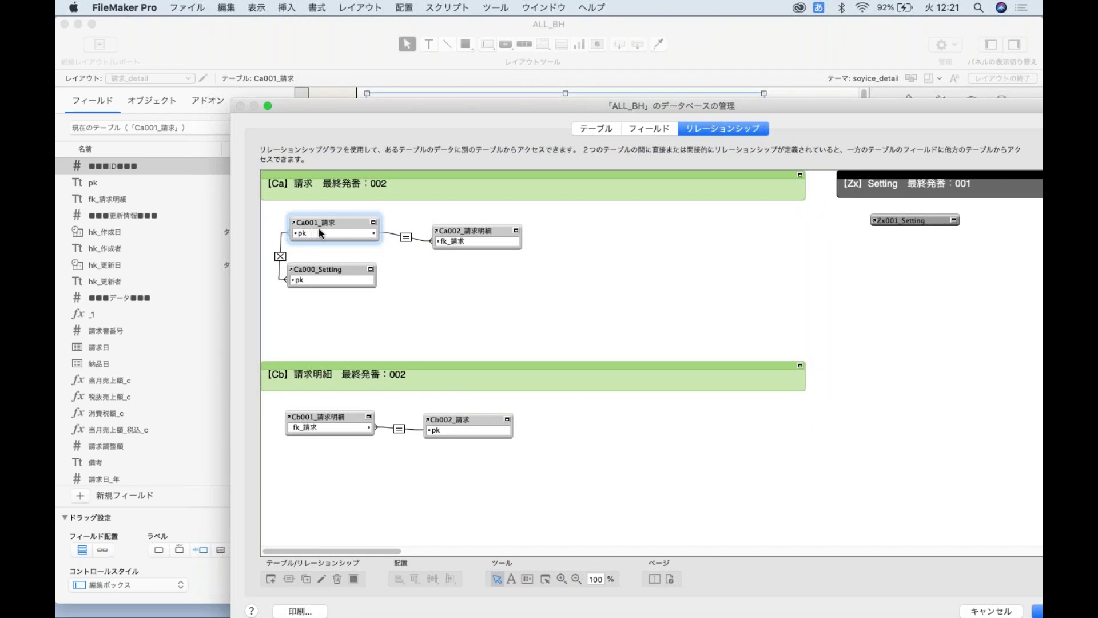
mouse_move(341, 221)
left_mouse_down()
mouse_move(321, 211)
mouse_move(333, 216)
left_mouse_up()
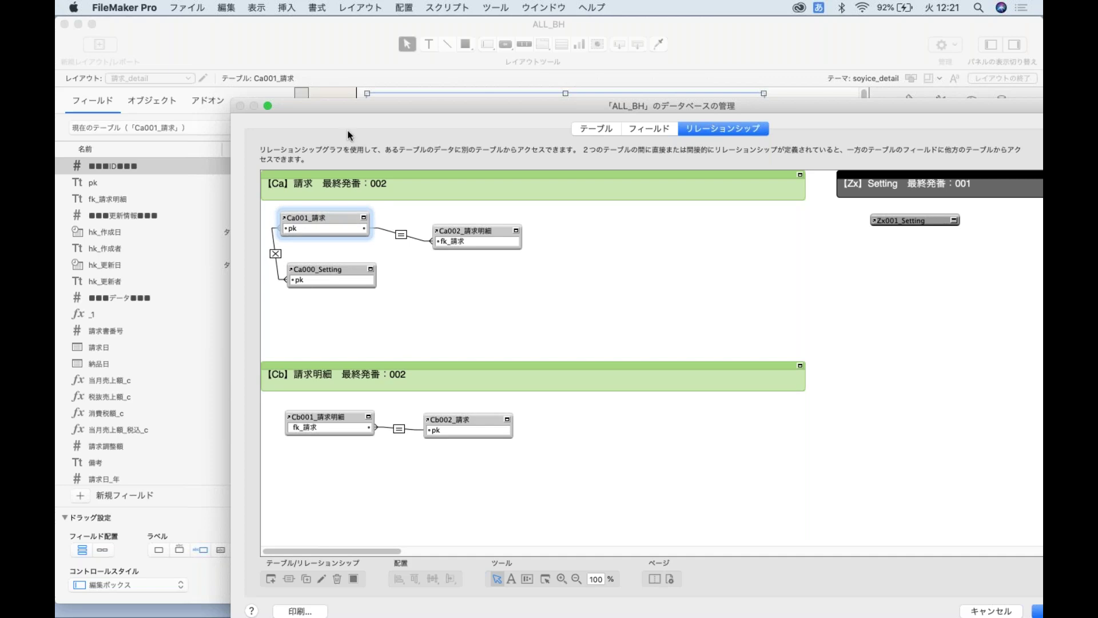
left_click_drag(352, 109, 316, 247)
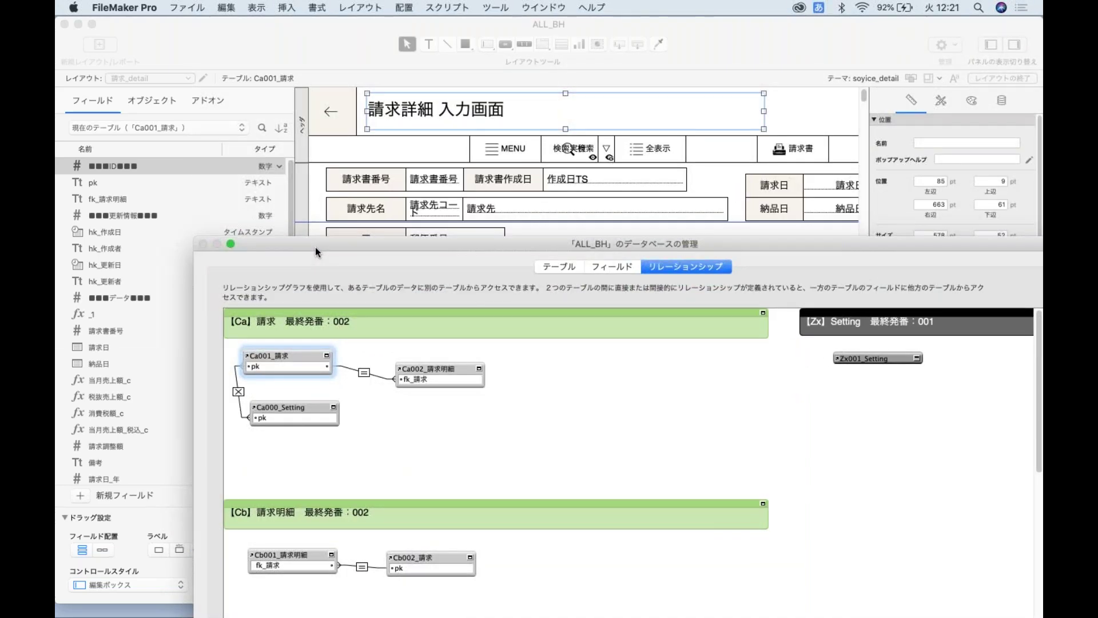
double_click(316, 244)
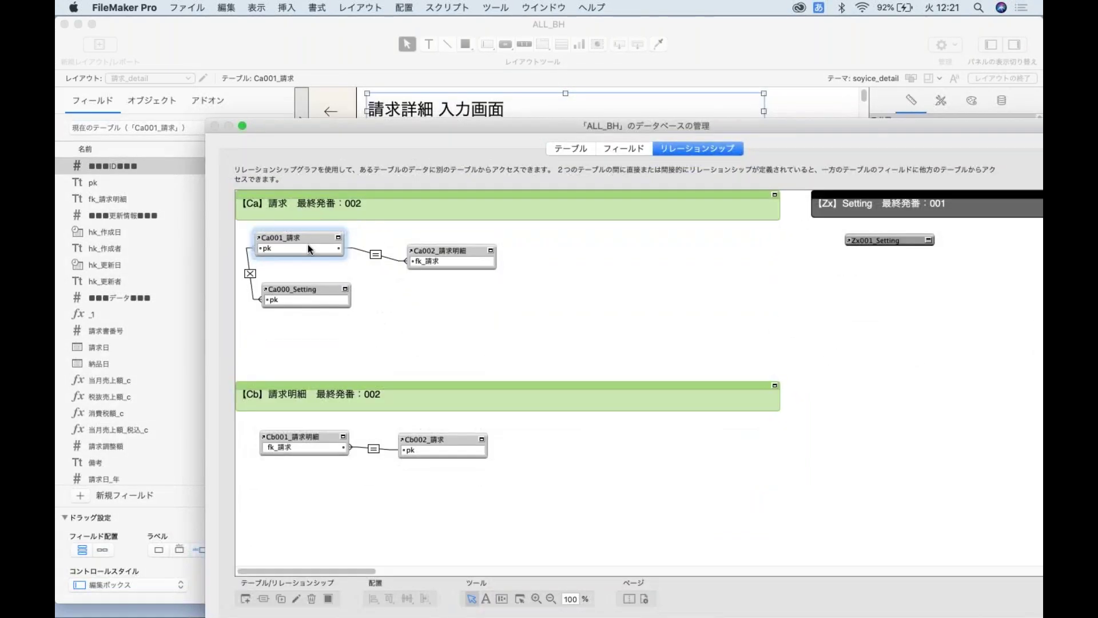
left_click_drag(309, 242, 317, 243)
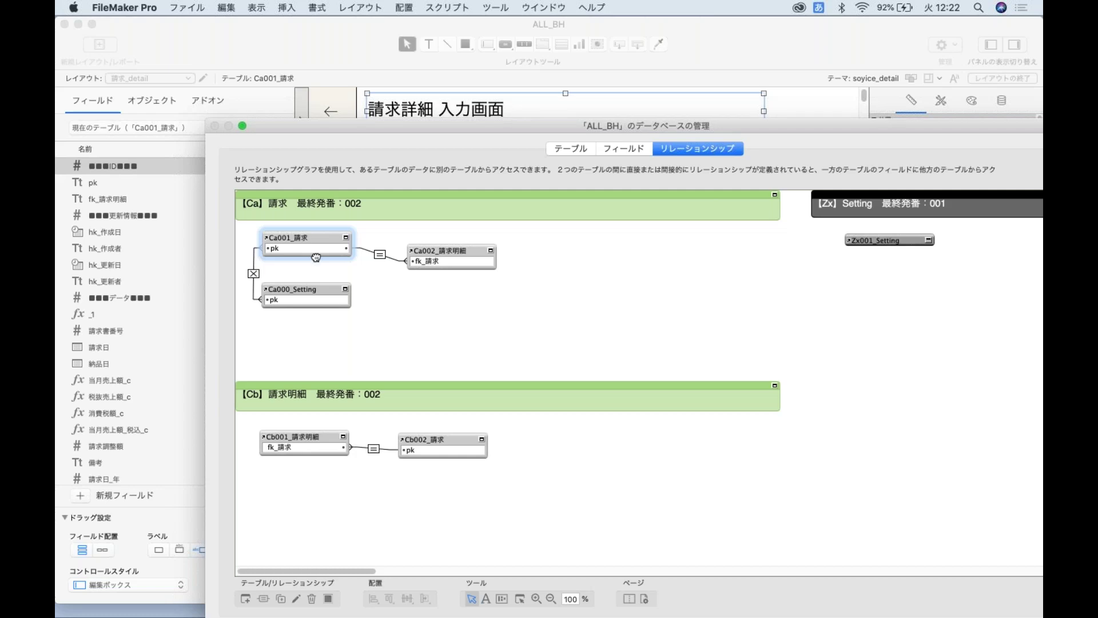
left_click_drag(314, 237, 316, 247)
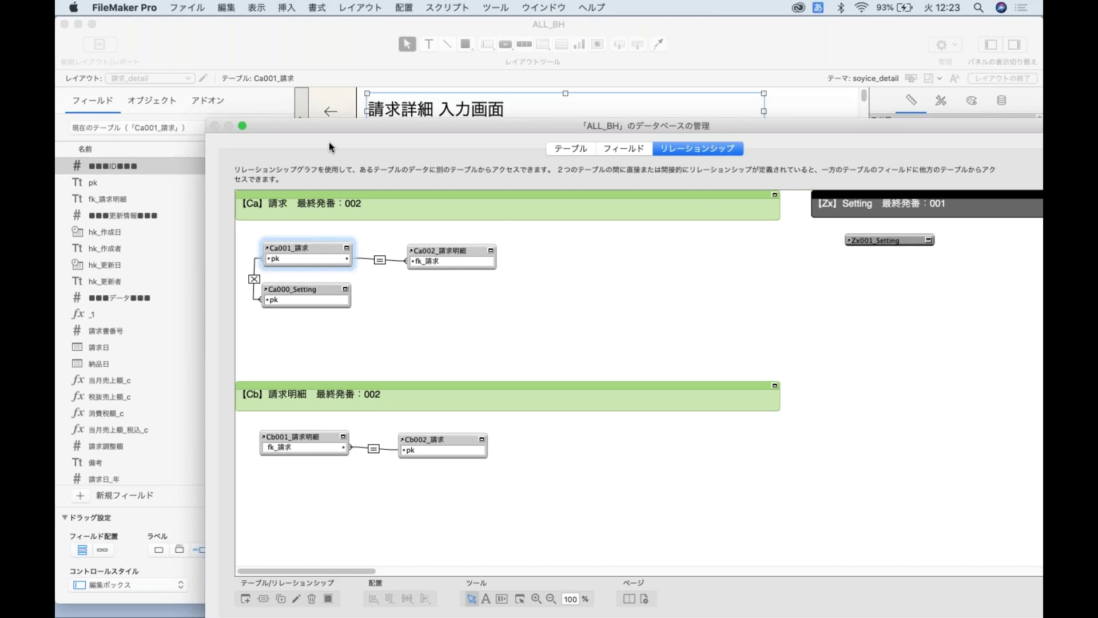
- Check which source table the Ca001_請求 table occurrence is based on
double_click(311, 252)
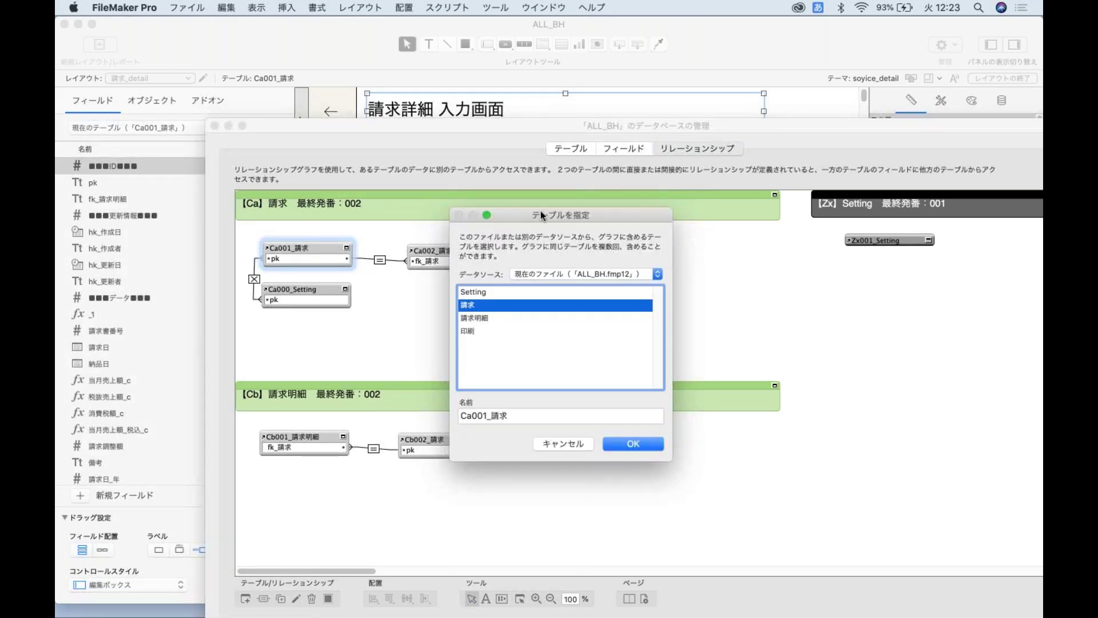
left_click_drag(461, 231, 480, 209)
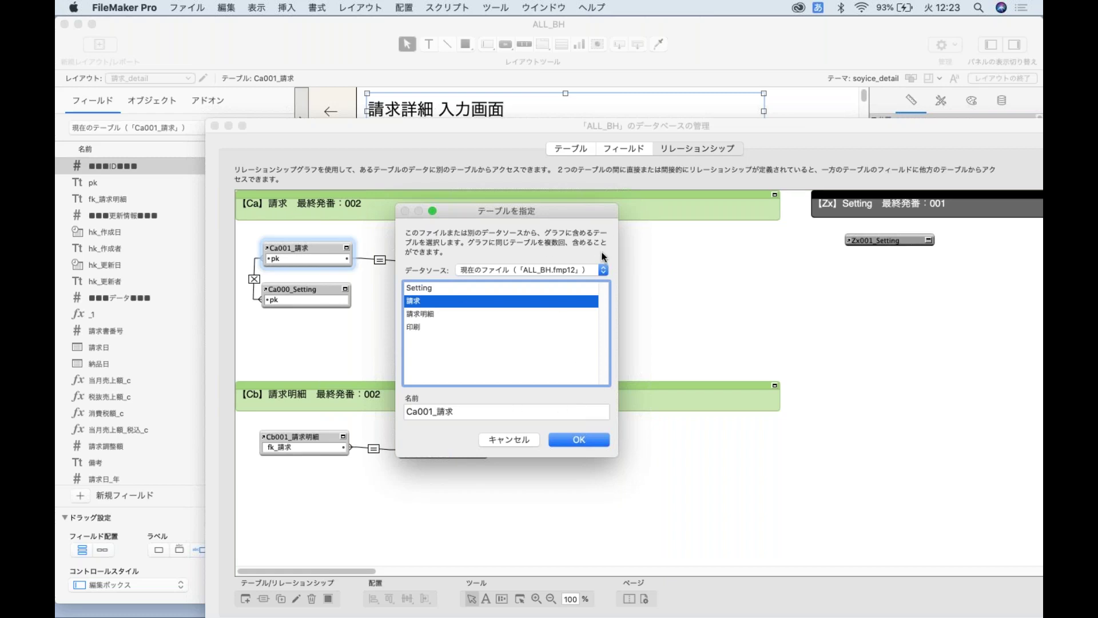
left_click(510, 440)
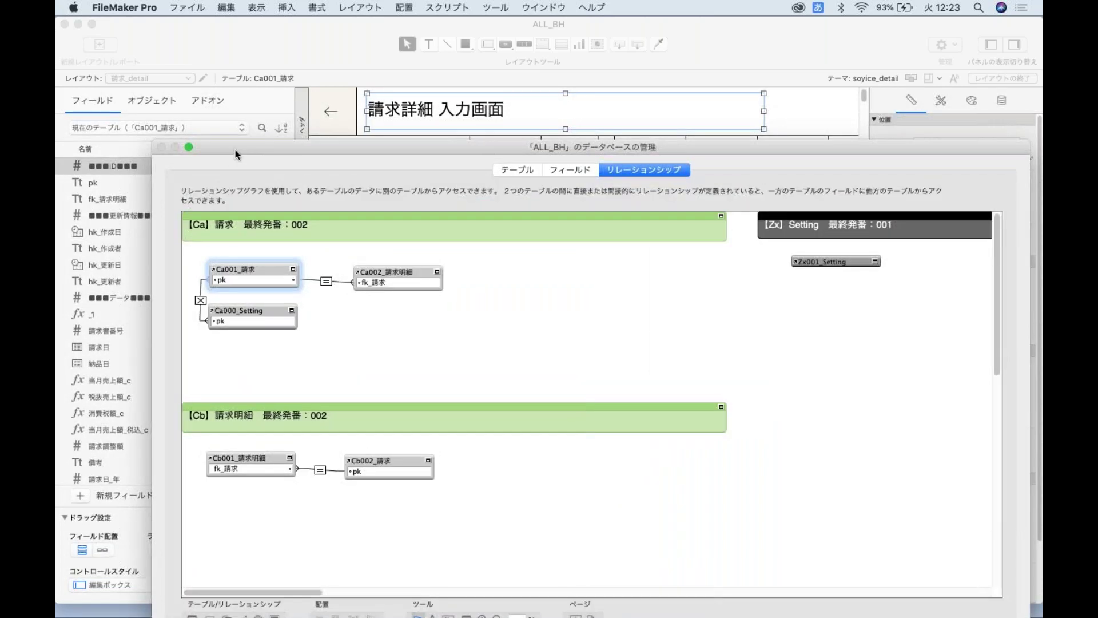
- Close database management discarding all changes, and return the 請求_detail layout to Browse mode
left_click(237, 148)
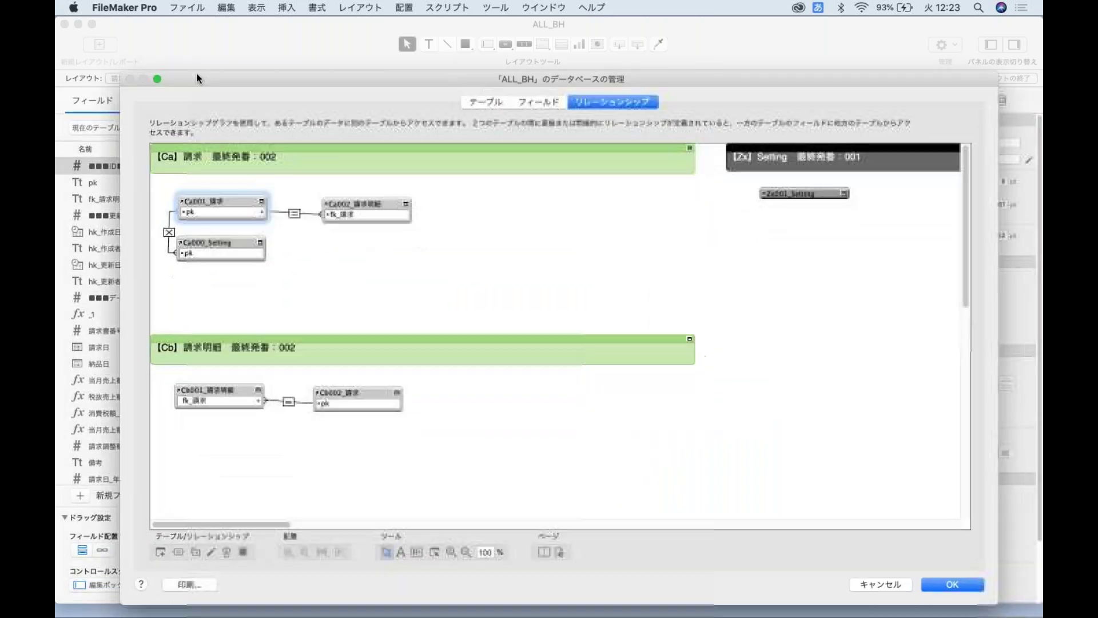
left_click(881, 577)
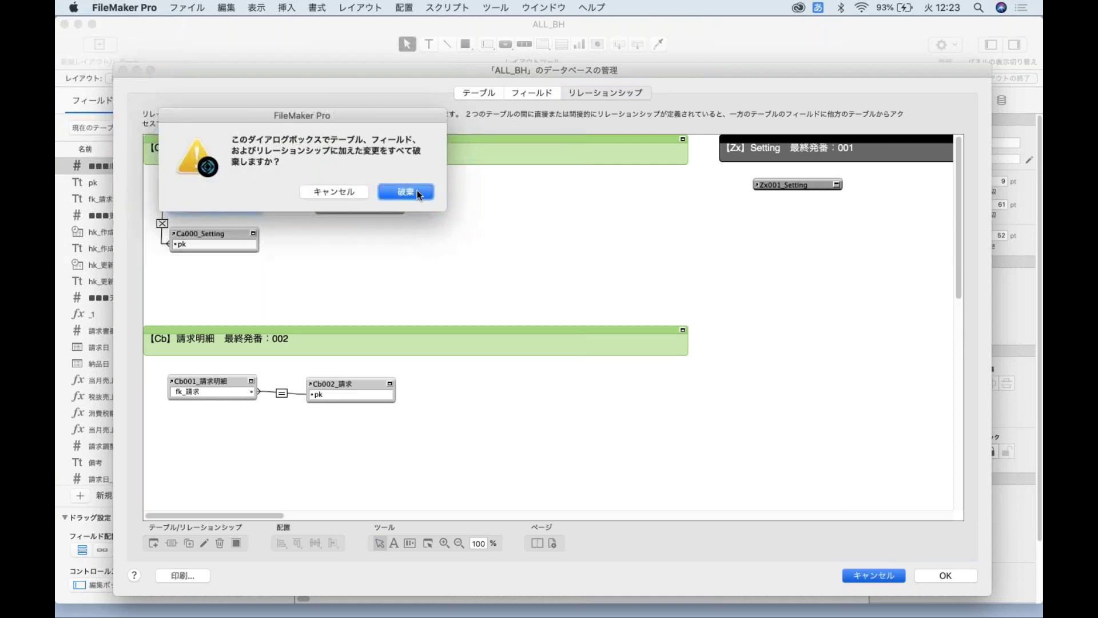
key("Return")
left_click(782, 239)
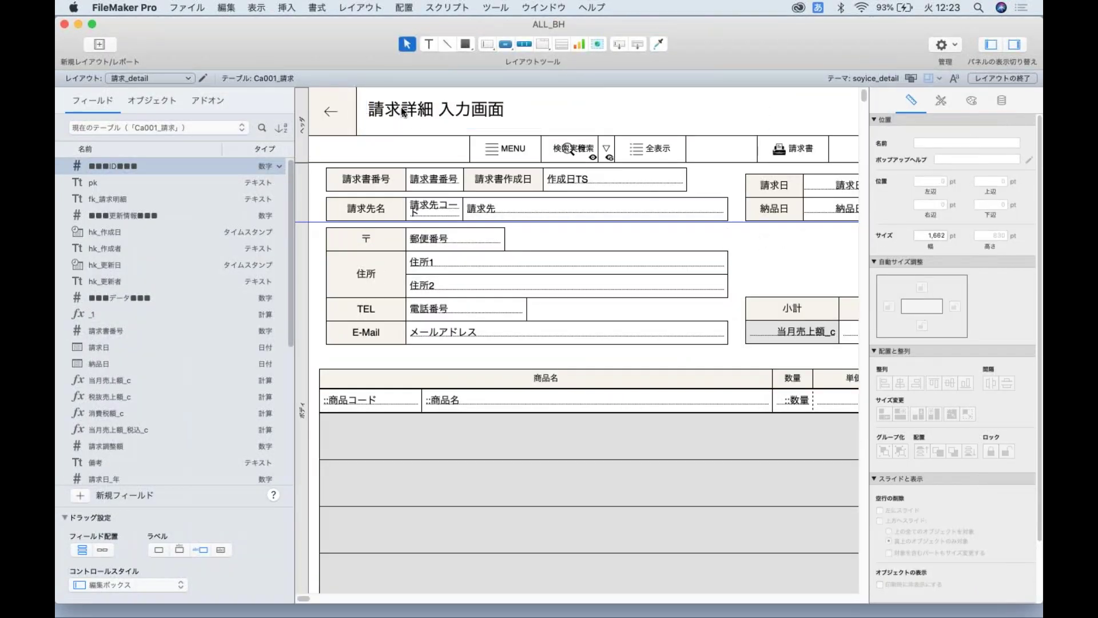
key("super+b")
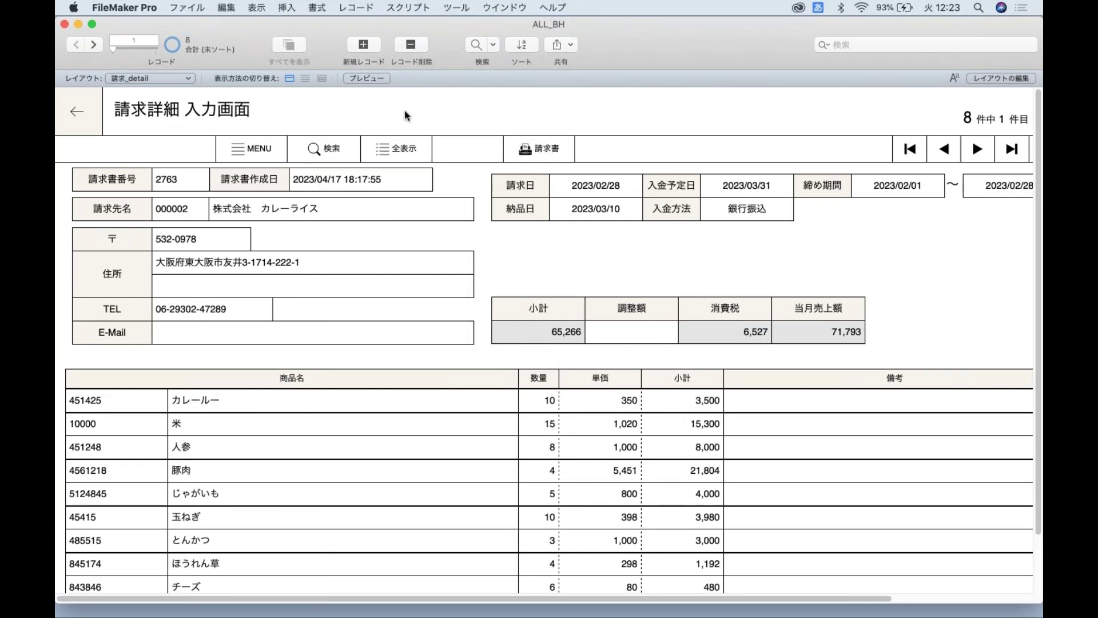
- Open the 請求_print layout in its own window from layout management and align that window with the screen's corner
key("super+shift+l")
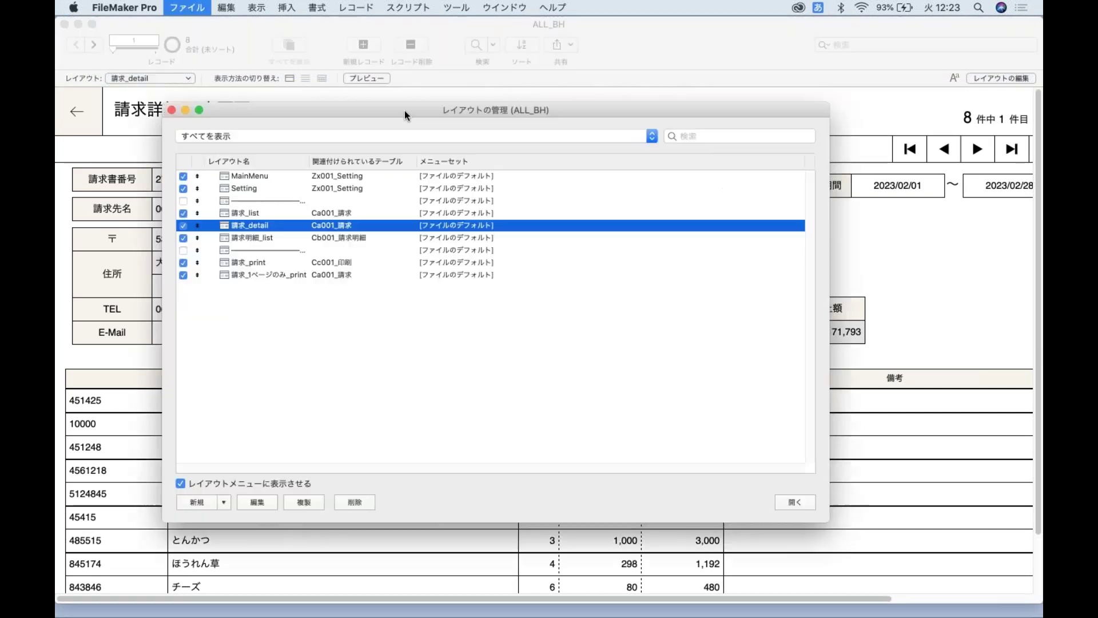
left_click(314, 264)
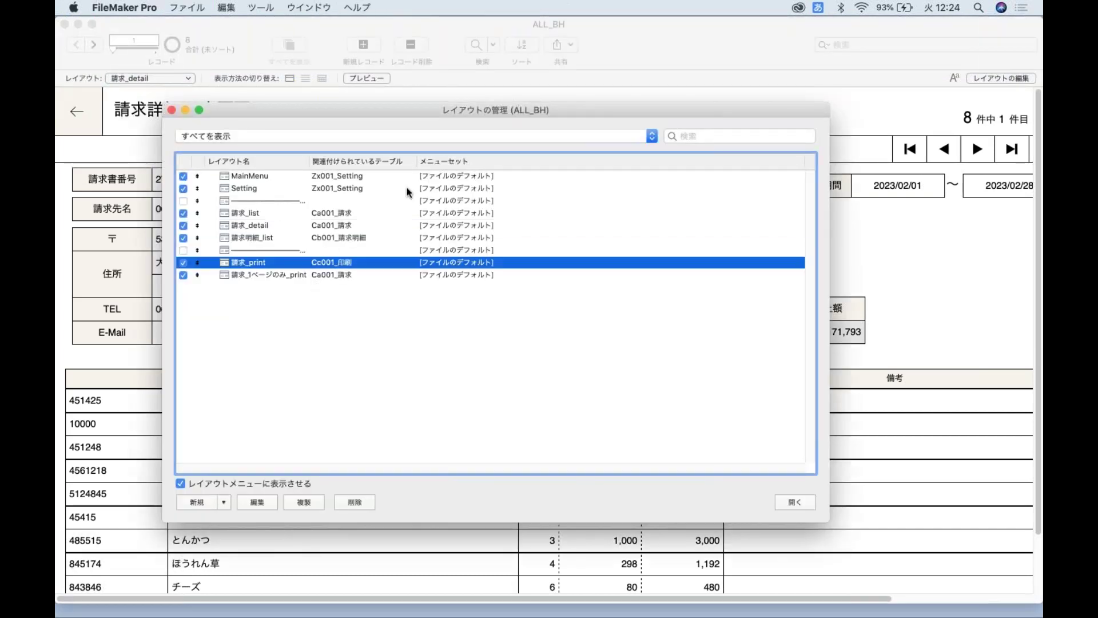
left_click_drag(533, 293, 532, 331)
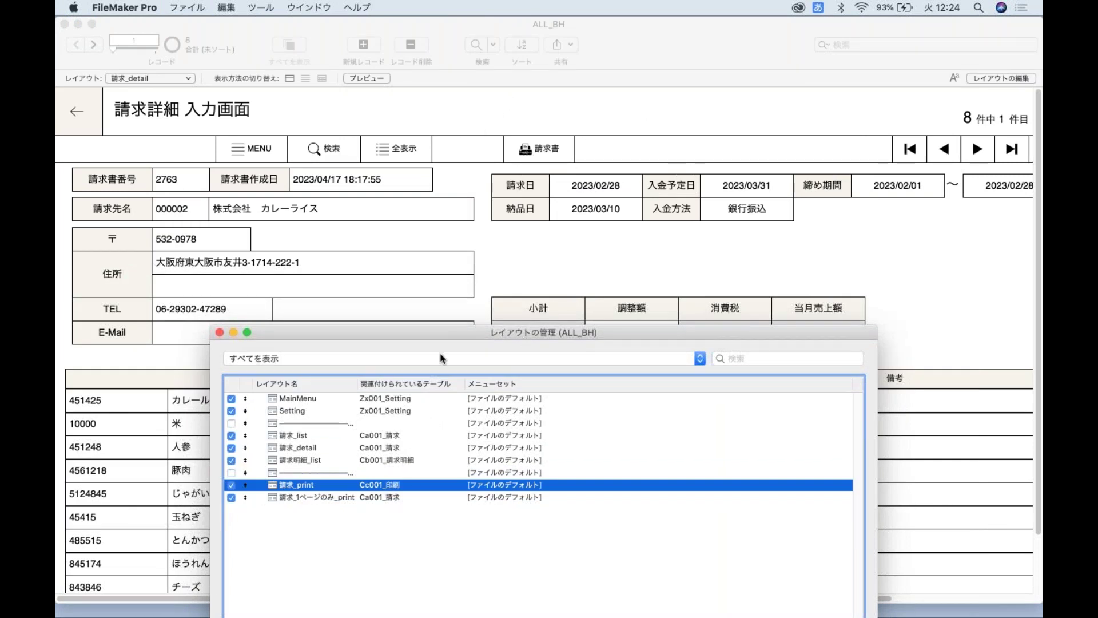
left_click_drag(452, 337, 410, 180)
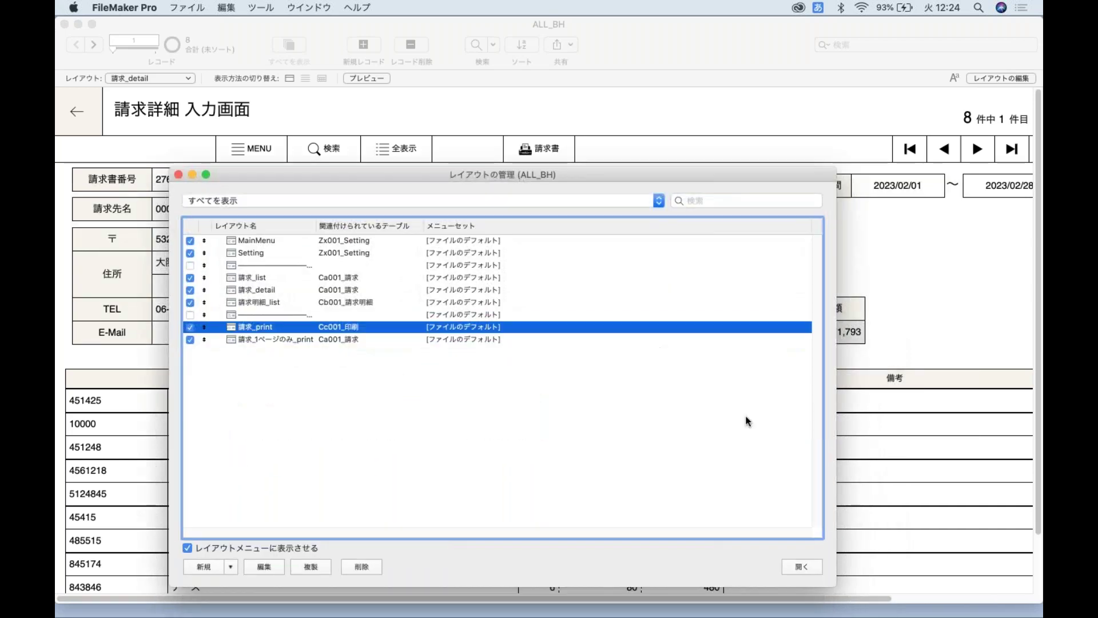
left_click(802, 566)
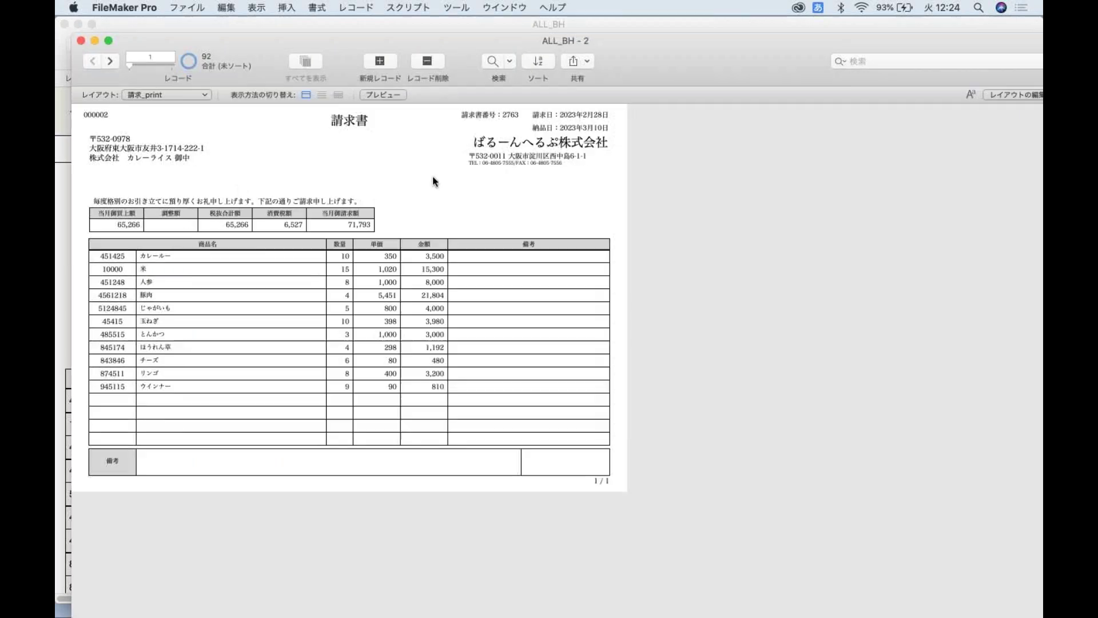
left_click_drag(167, 43, 143, 29)
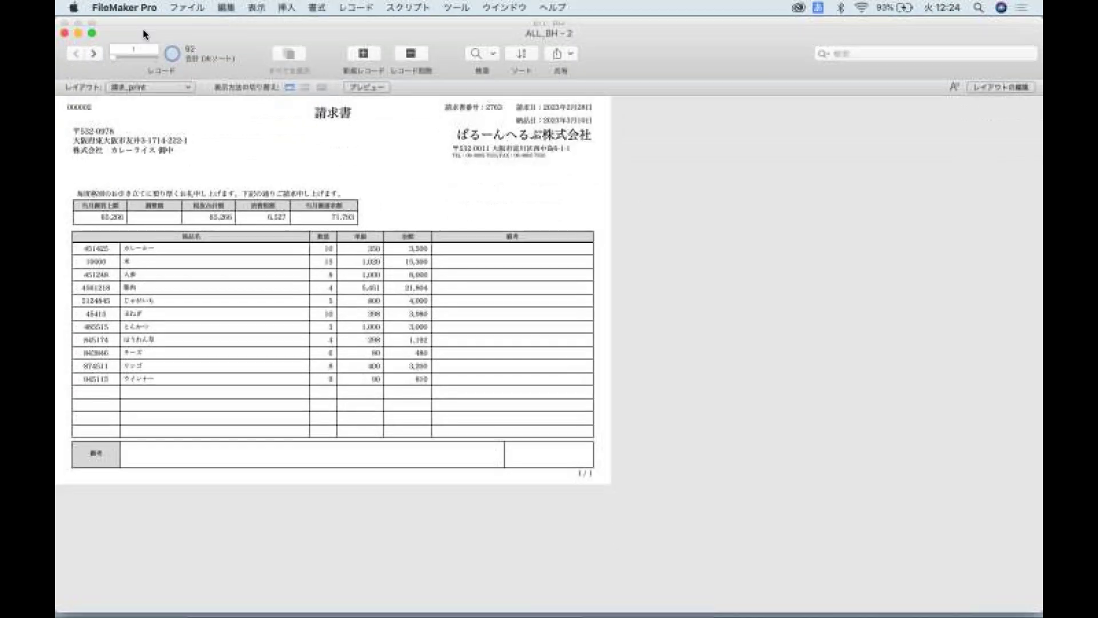
- Put the 請求_print layout into Layout mode and examine the 印刷 group in the relationship graph
left_click(974, 82)
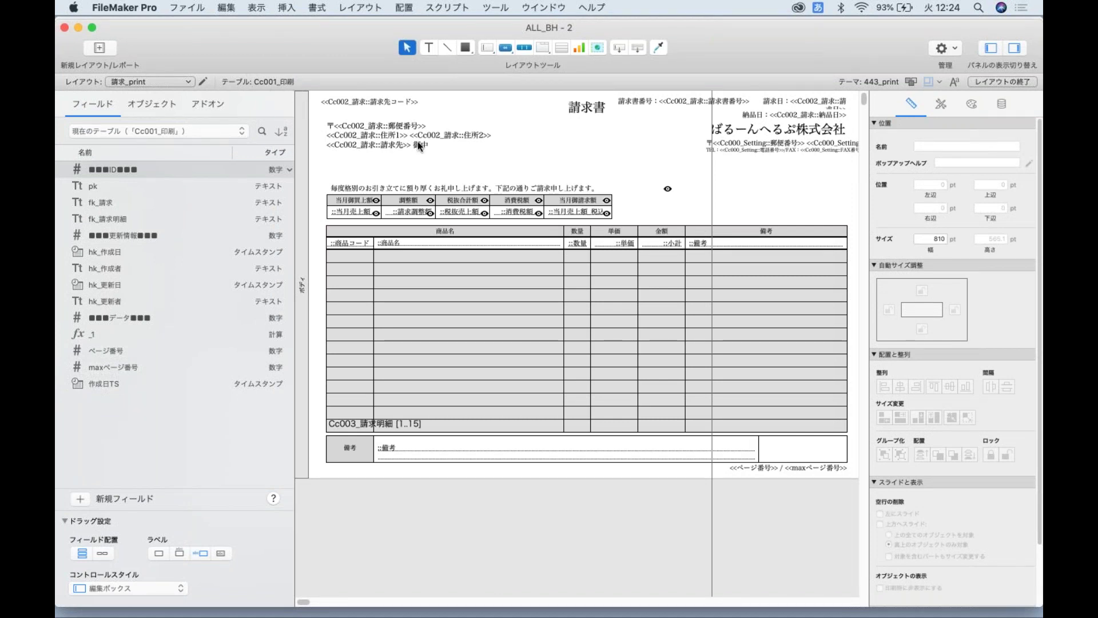
key("super+shift+d")
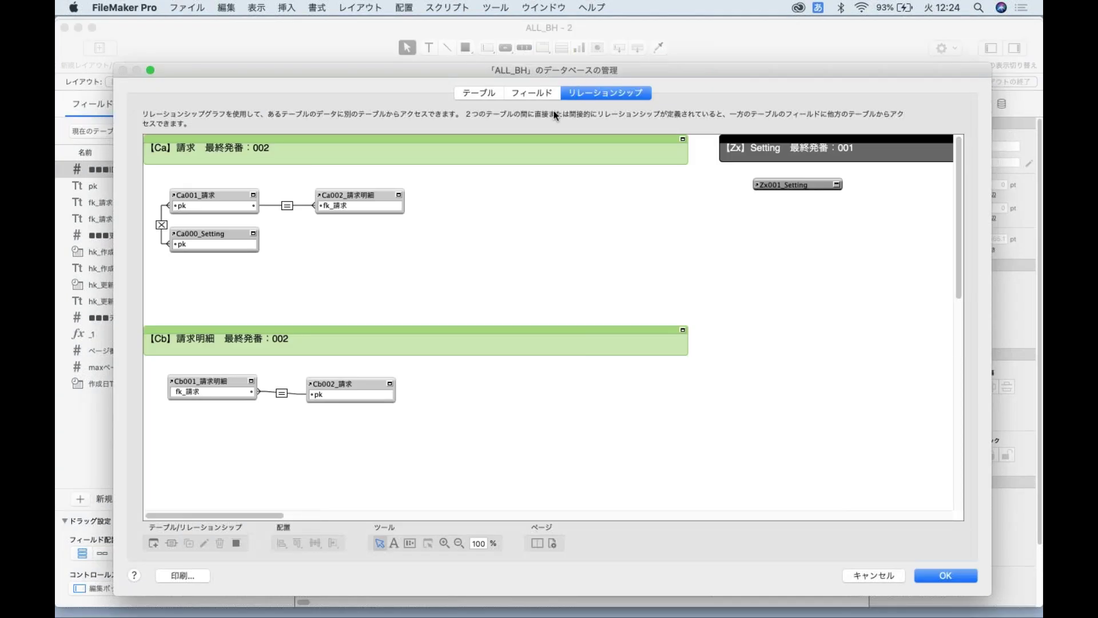
scroll(494, 190, "down", 10)
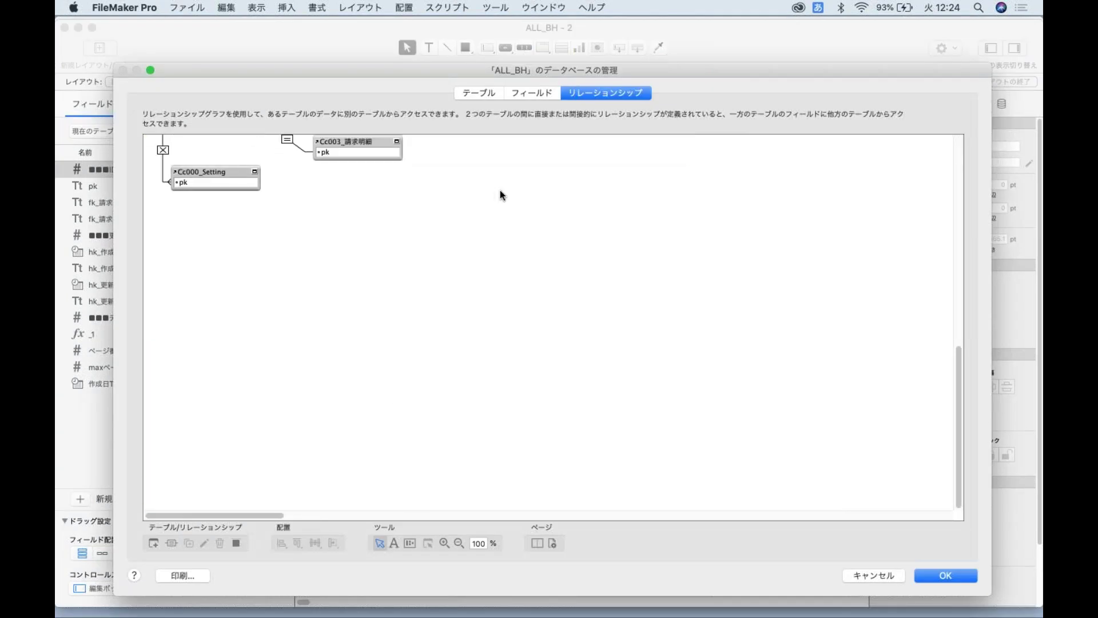
scroll(500, 189, "up", 3)
left_click_drag(420, 77, 470, 153)
left_click(241, 241)
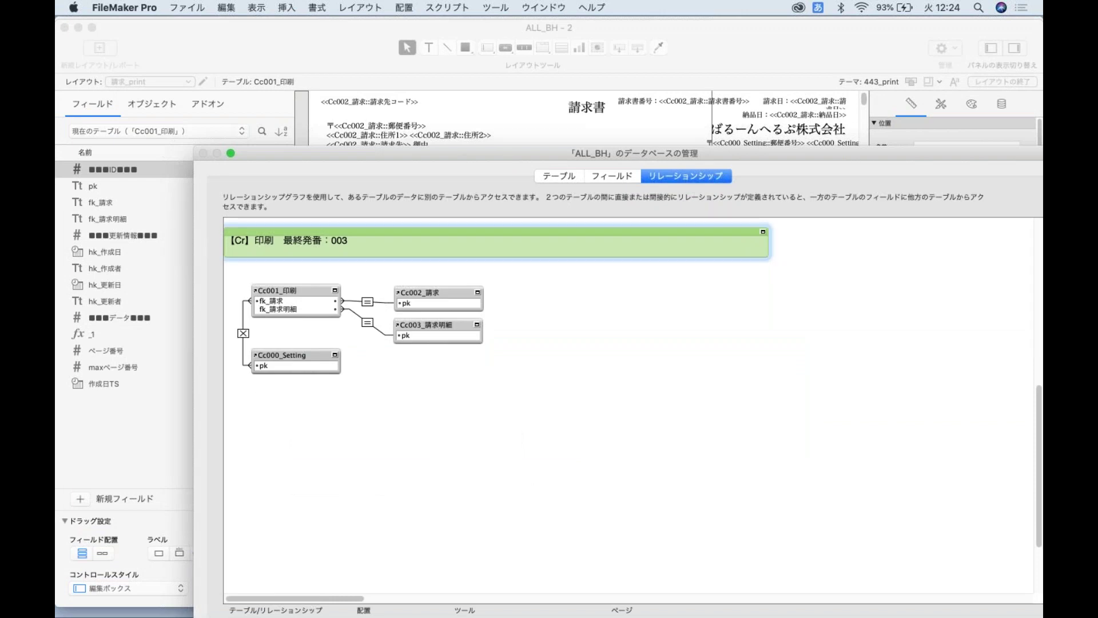
scroll(260, 281, "down", 3)
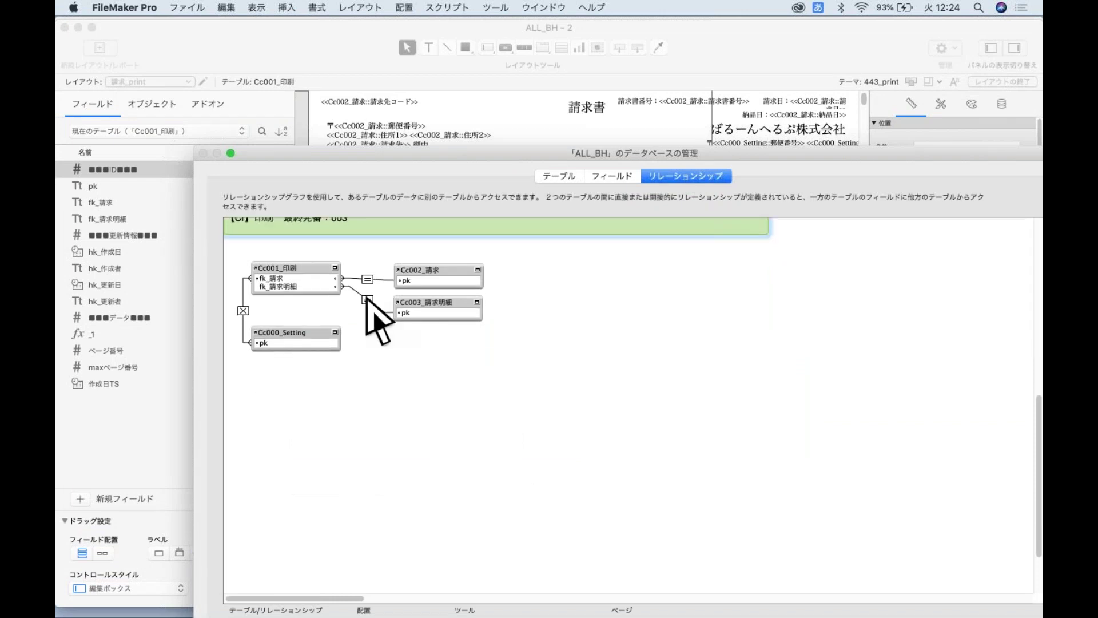
- Check which source table the Cc001_印刷 table occurrence is based on
left_click_drag(289, 264, 297, 250)
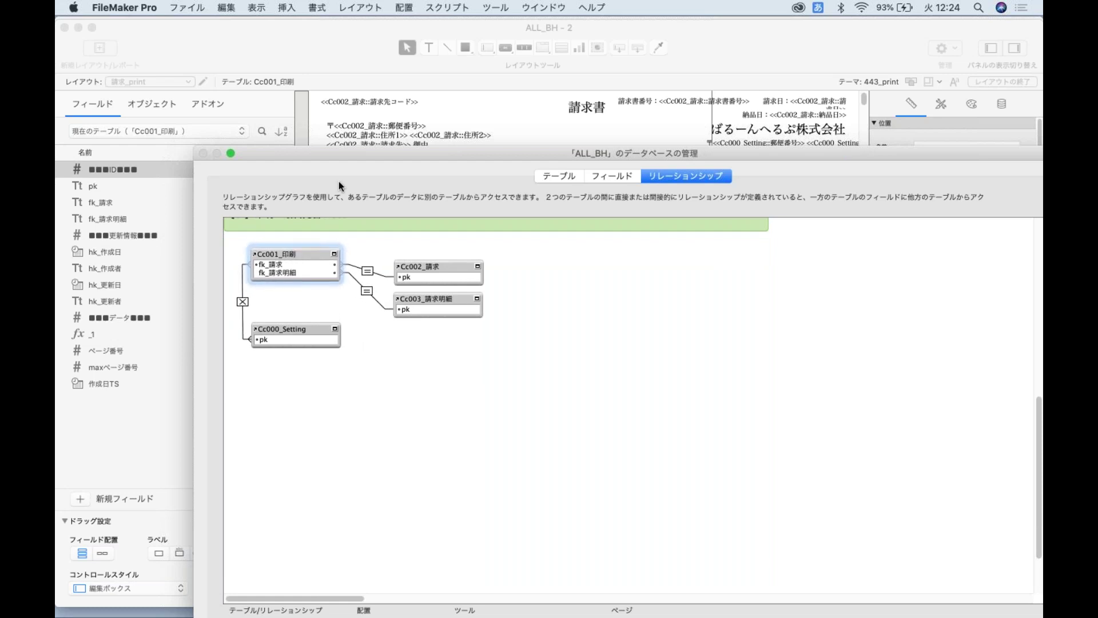
double_click(302, 253)
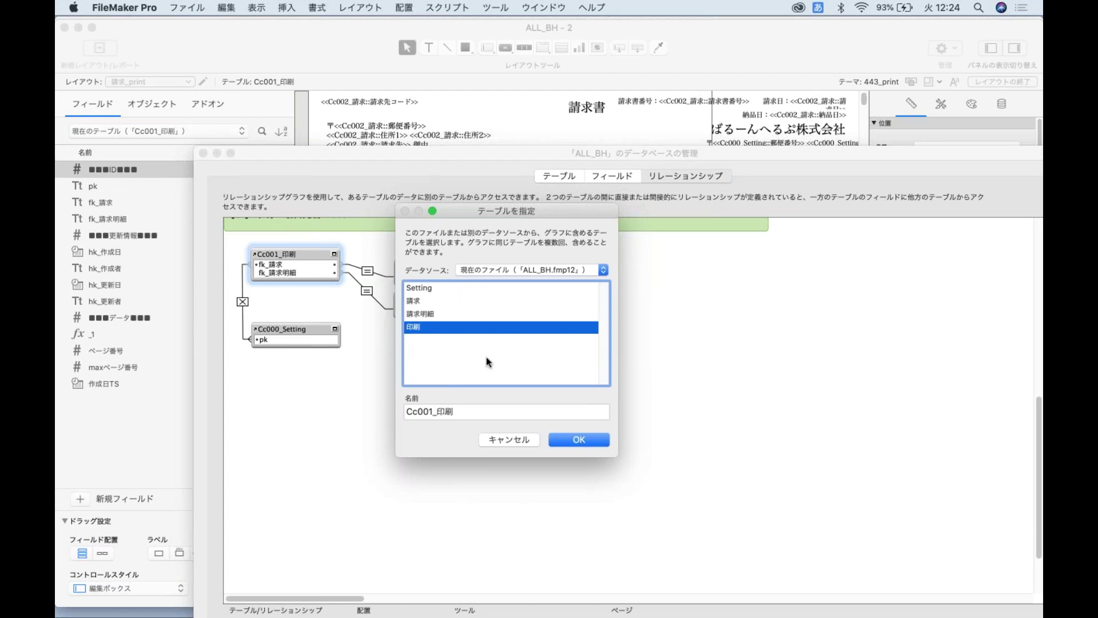
left_click(508, 439)
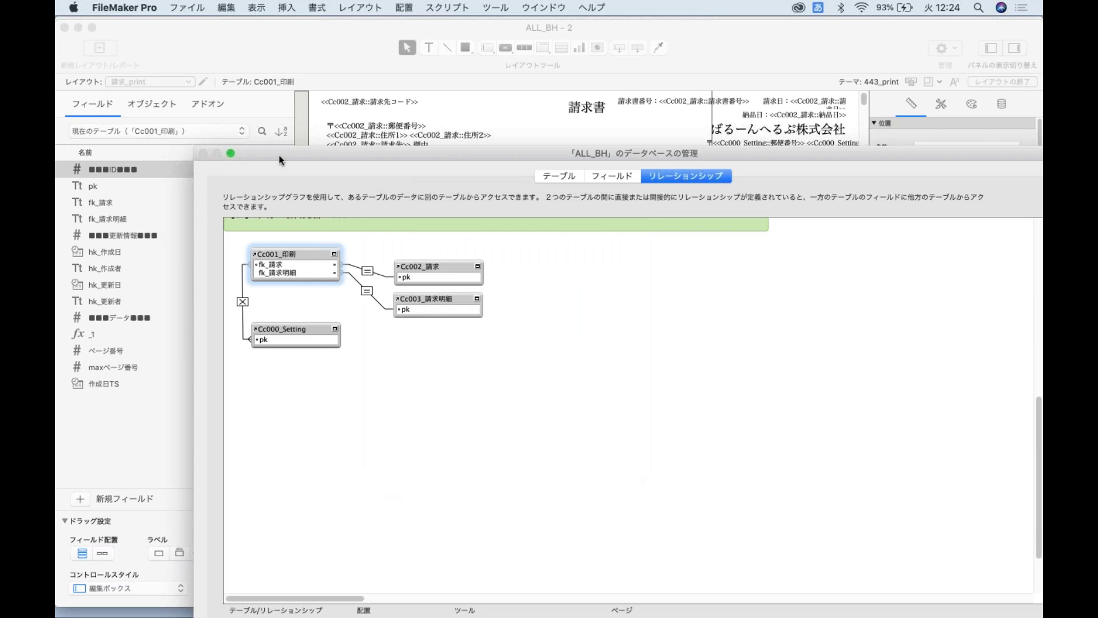
- Close database management discarding the graph changes, and return the 請求_print layout to Browse mode
left_click_drag(280, 159, 130, 82)
left_click(803, 578)
key("Return")
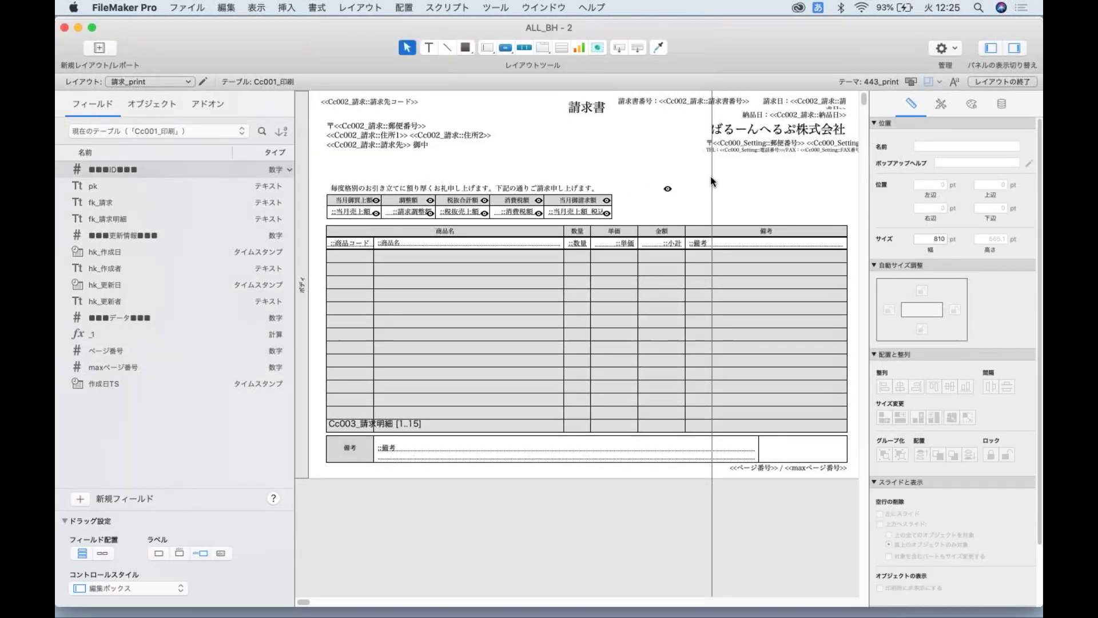
key("super+b")
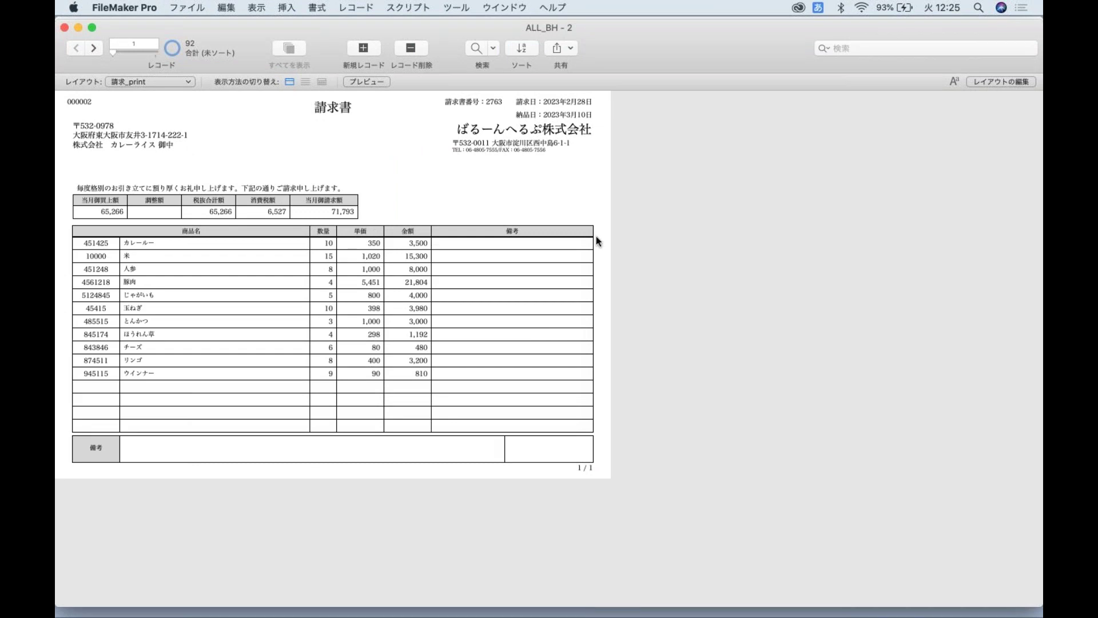
- Reopen ALL_BH's database management and examine the field definitions of the 請求 table
key("super+shift+d")
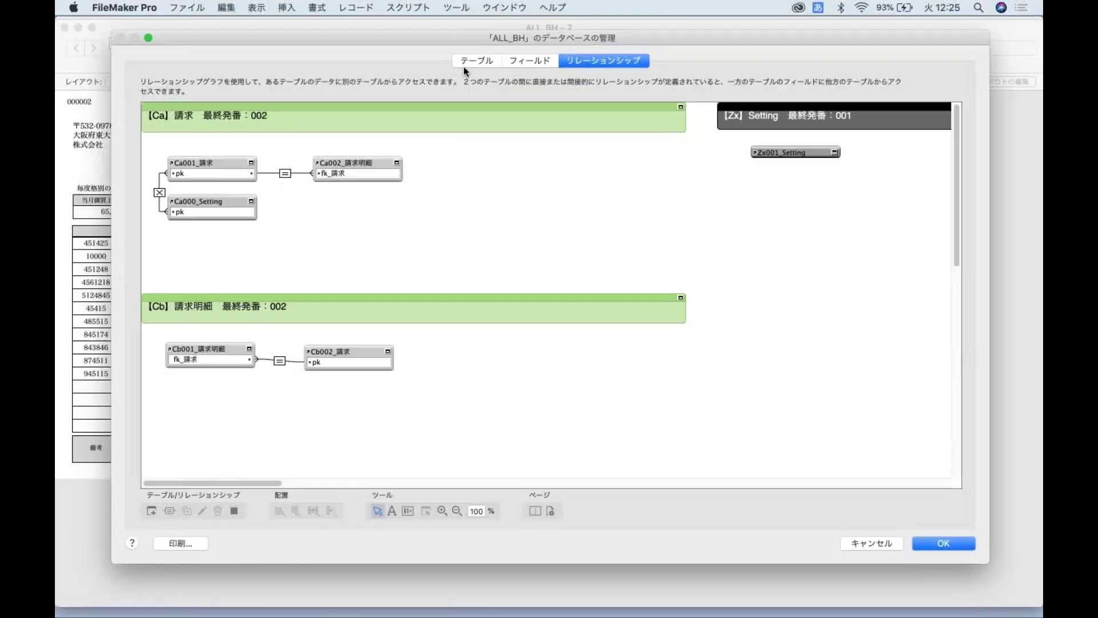
left_click(472, 63)
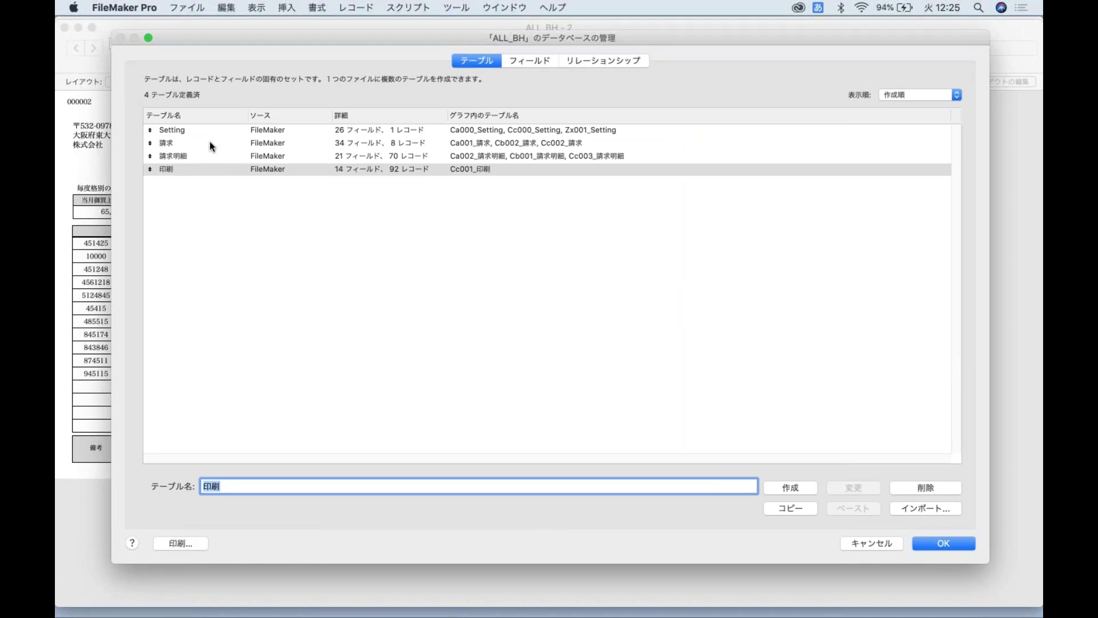
left_click(181, 142)
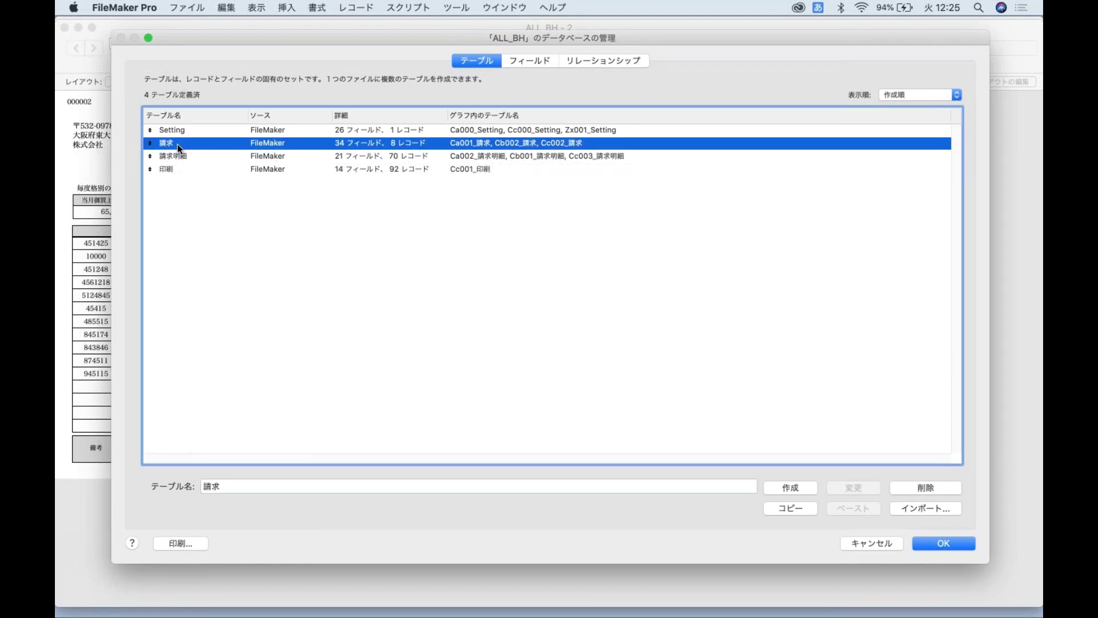
double_click(177, 145)
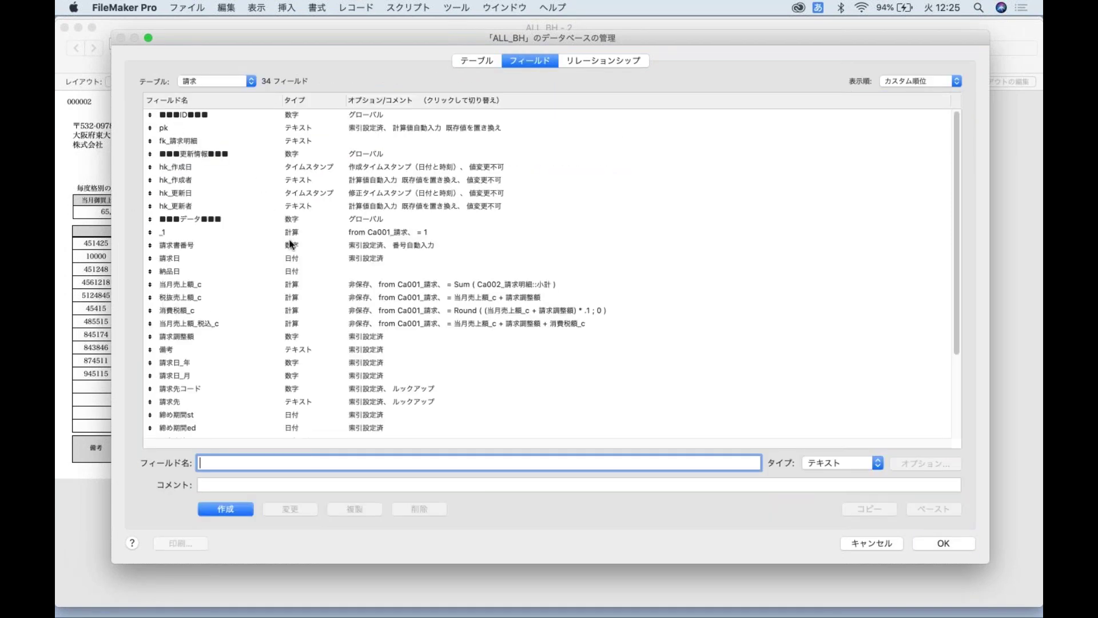
scroll(291, 257, "up", 5)
- Compare the 印刷 table's field list, including its keys and 作成日TS, with the full field list of the 請求 table
left_click(229, 80)
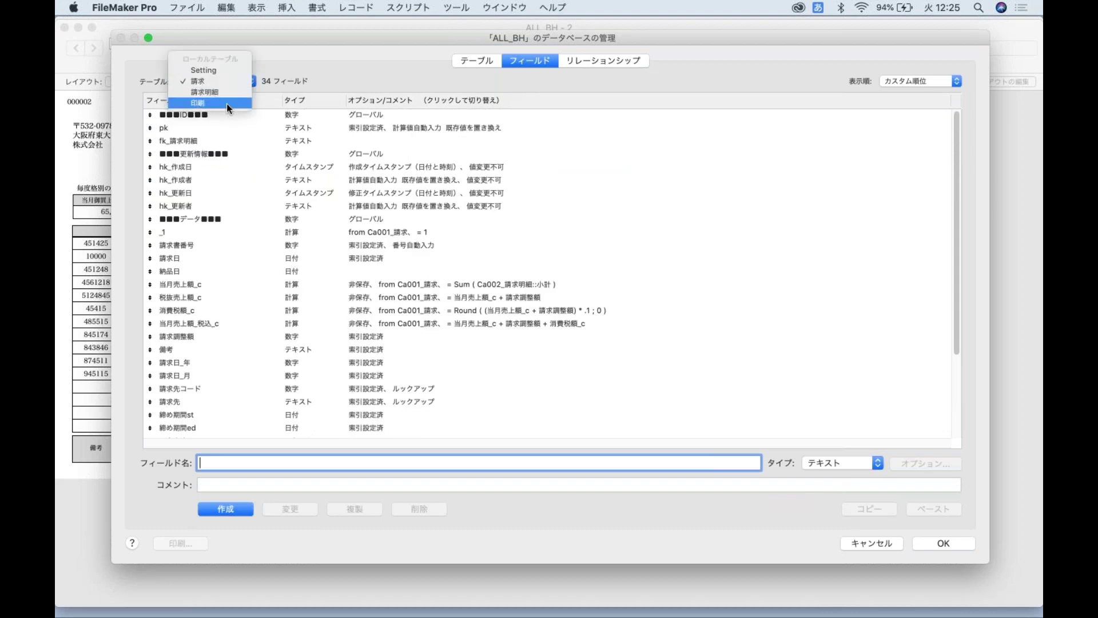
left_click(227, 104)
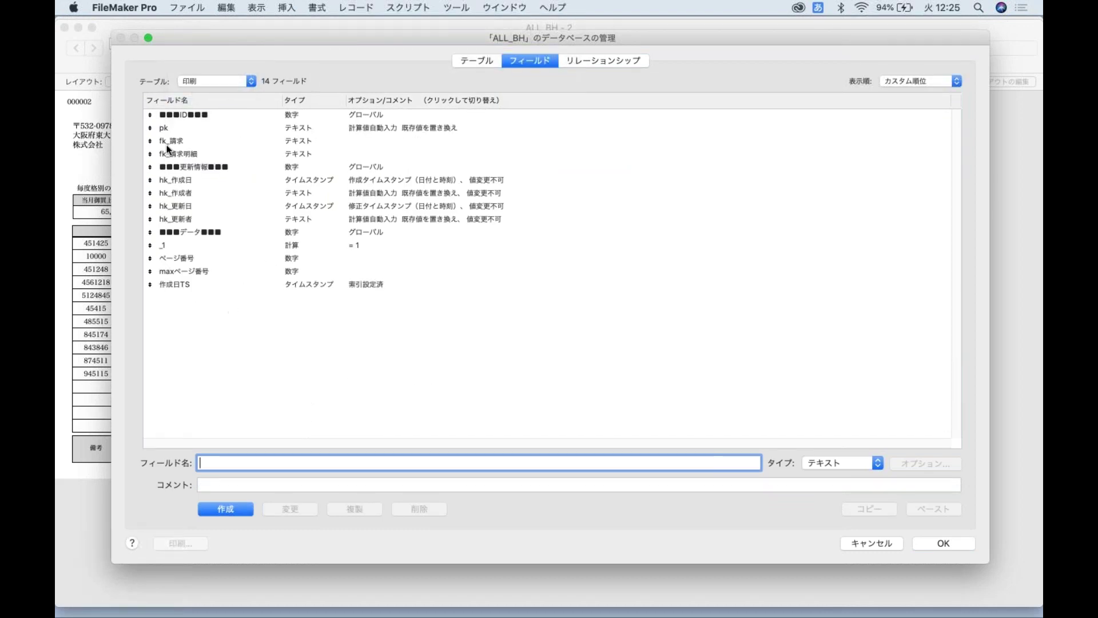
left_click(218, 286)
left_click(219, 84)
left_click(213, 58)
scroll(309, 290, "down", 5)
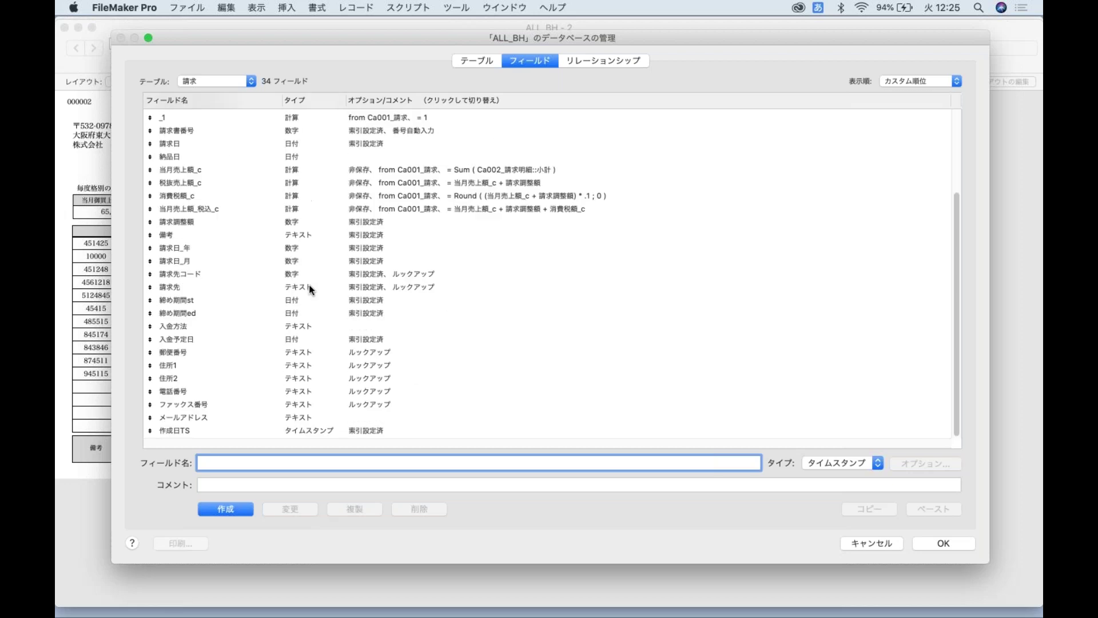
- Leave database management without saving and close both the 請求_print window and the layout management window
left_click(872, 543)
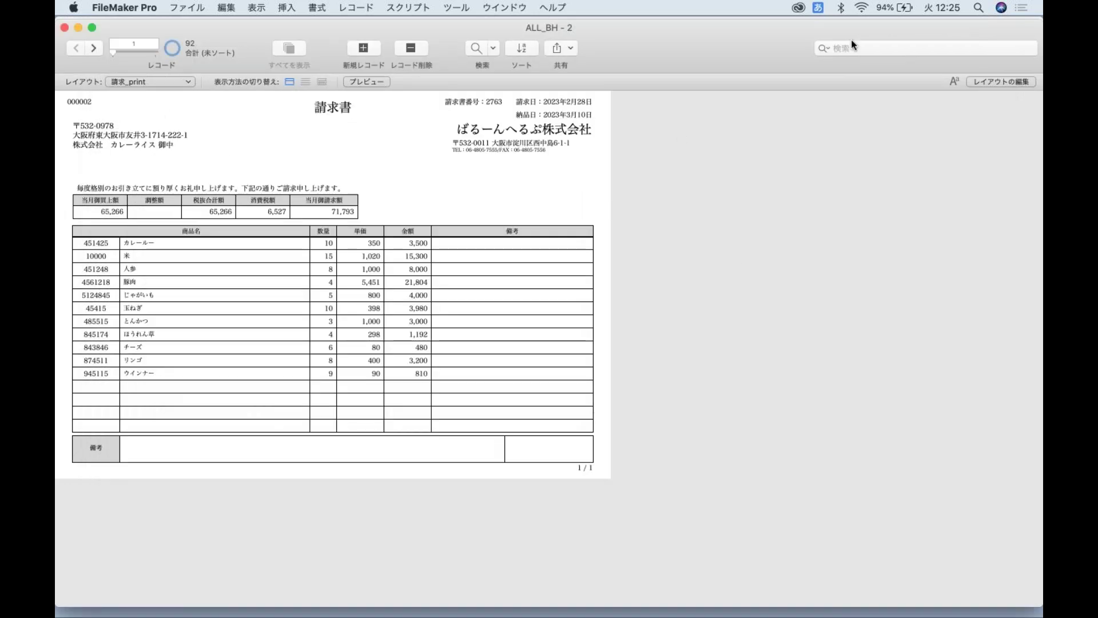
left_click(65, 27)
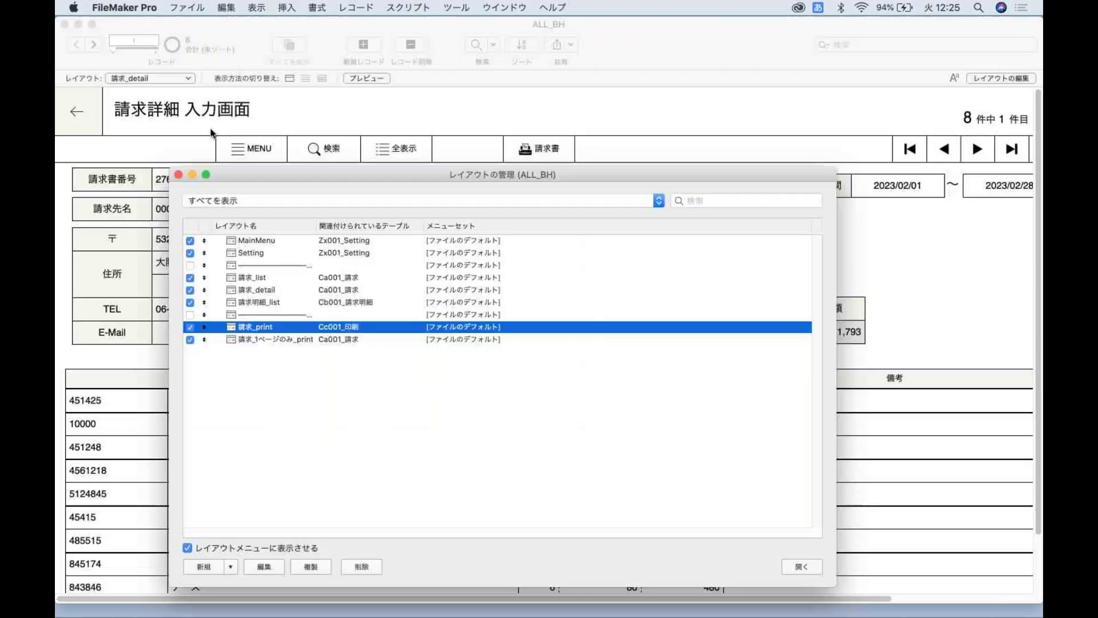
left_click(178, 174)
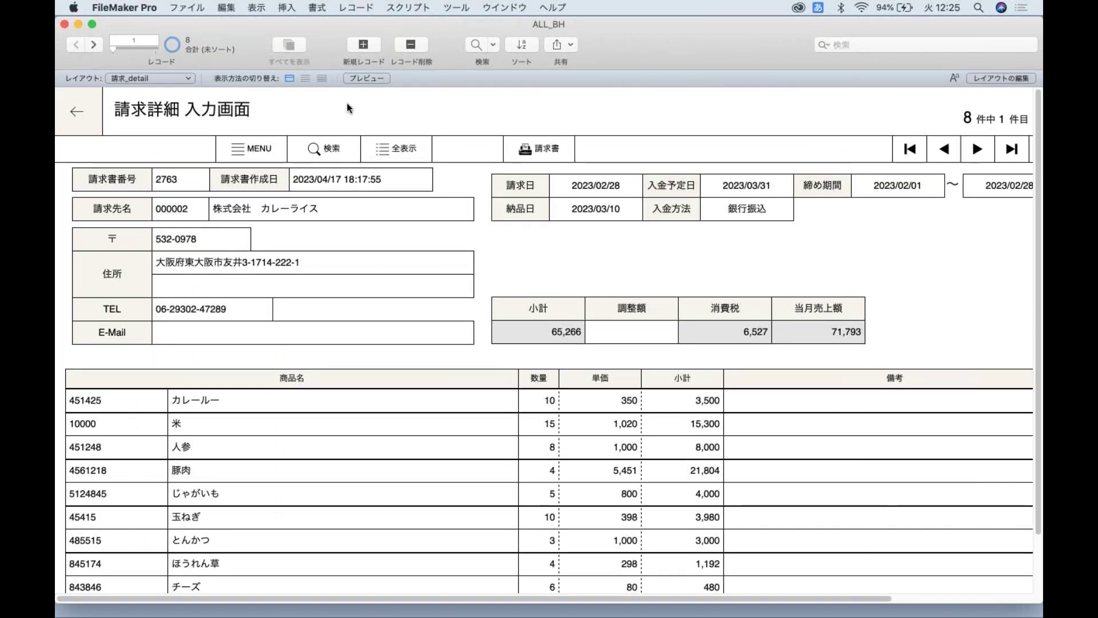
key("super+Tab")
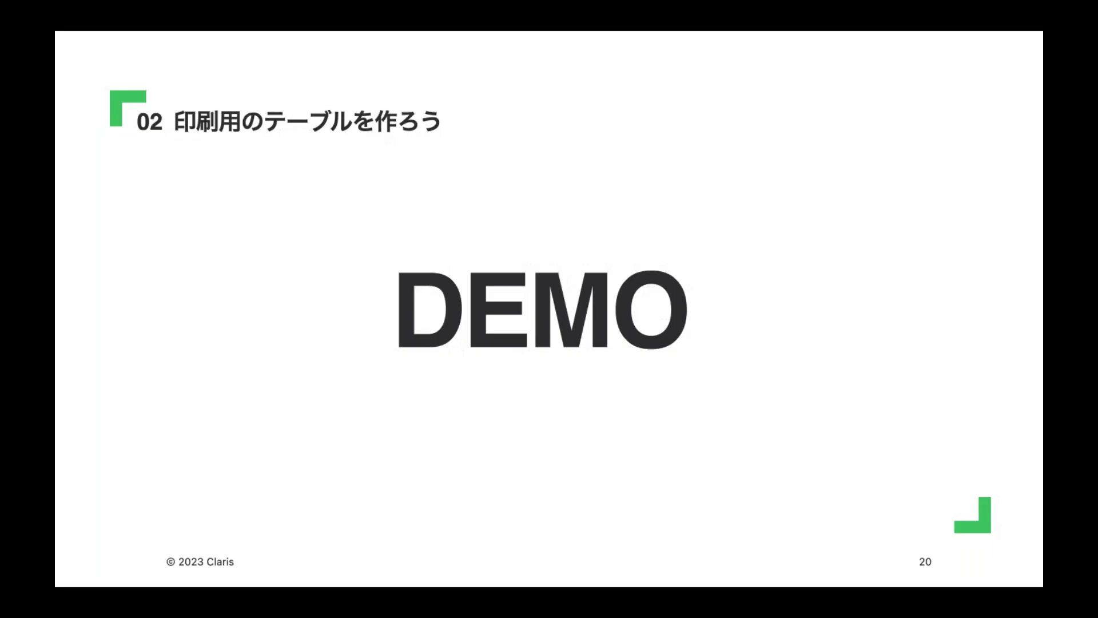
key("Right")
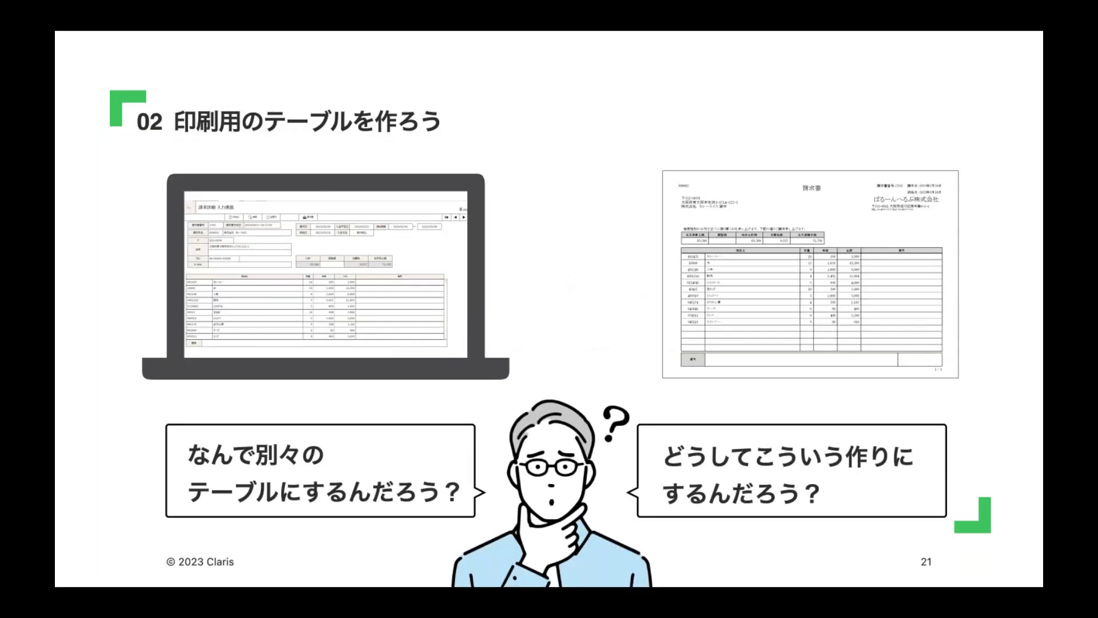
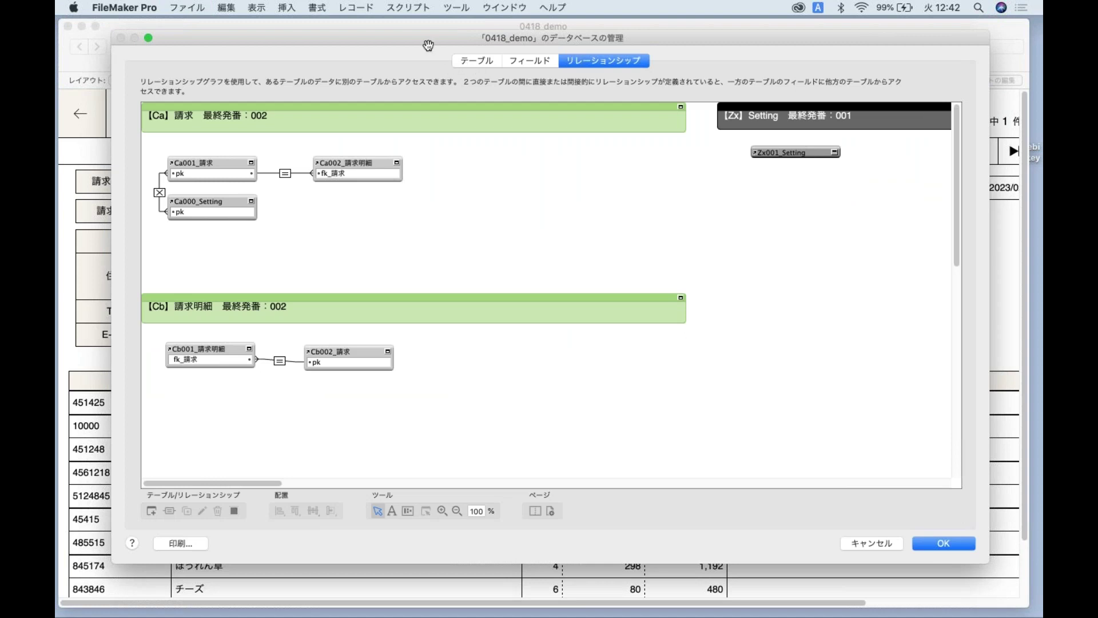
- Reopen database management for the 0418_demo file and open the field definitions of the 印刷 table
left_click(884, 540)
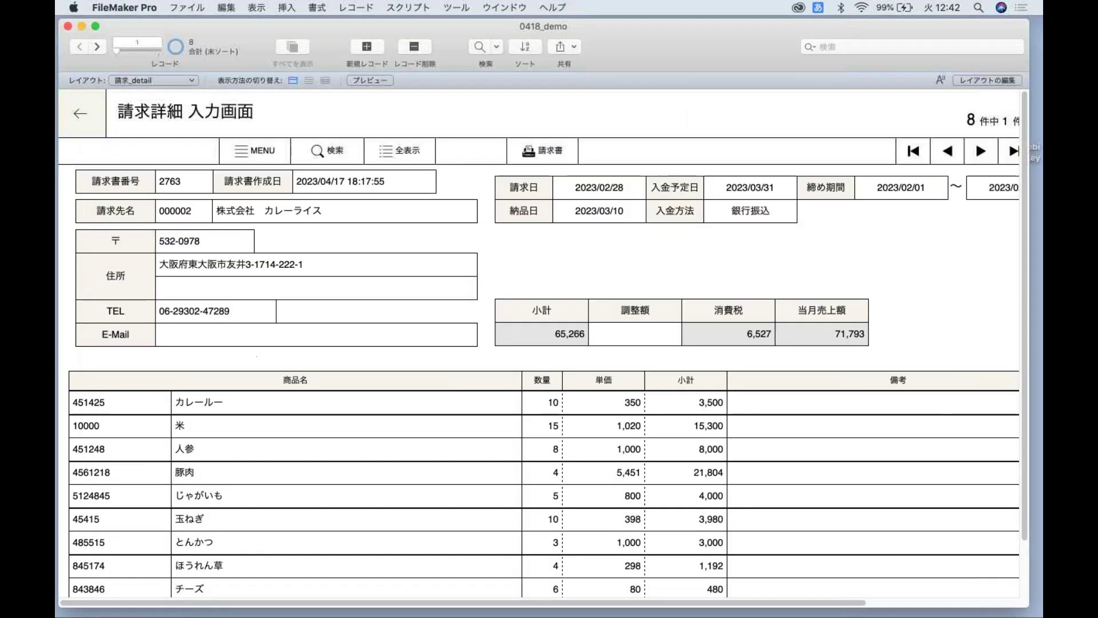
left_click(196, 13)
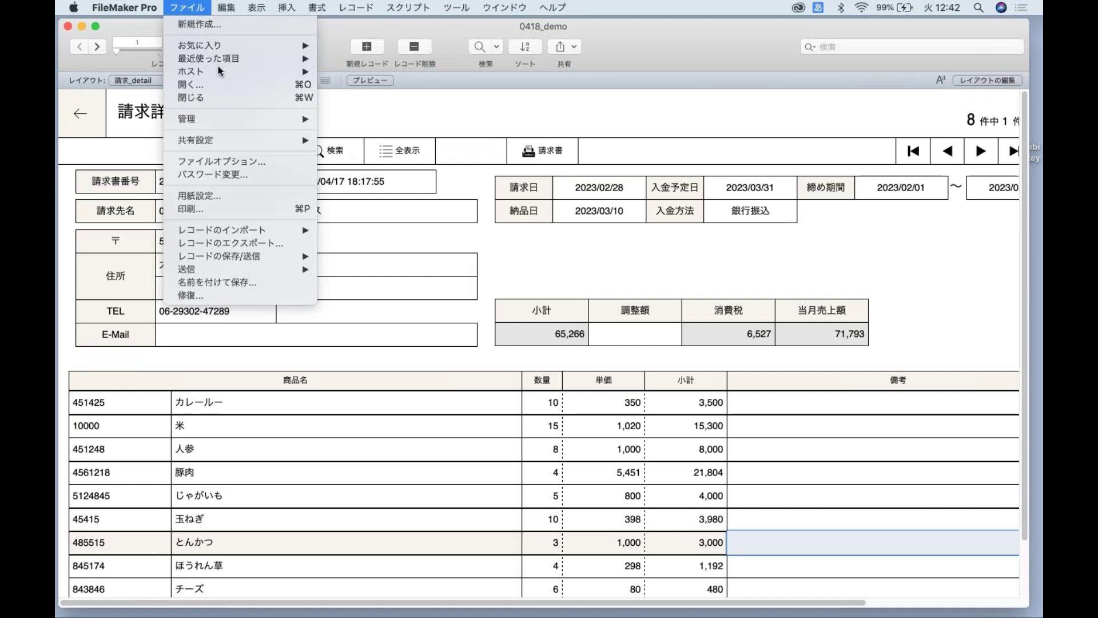
mouse_move(234, 119)
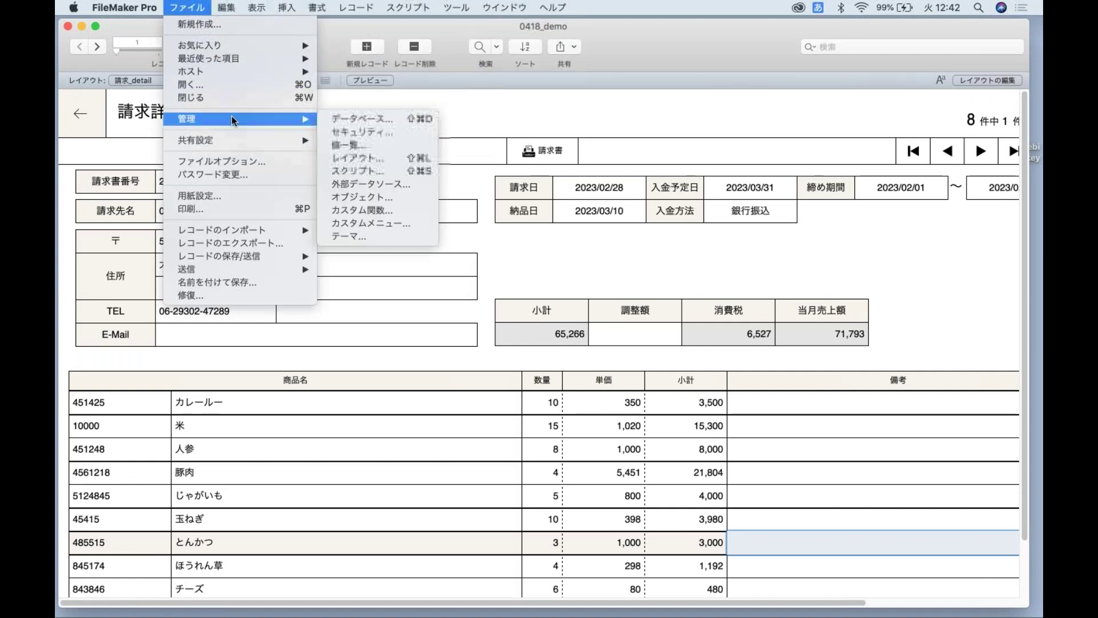
left_click(357, 120)
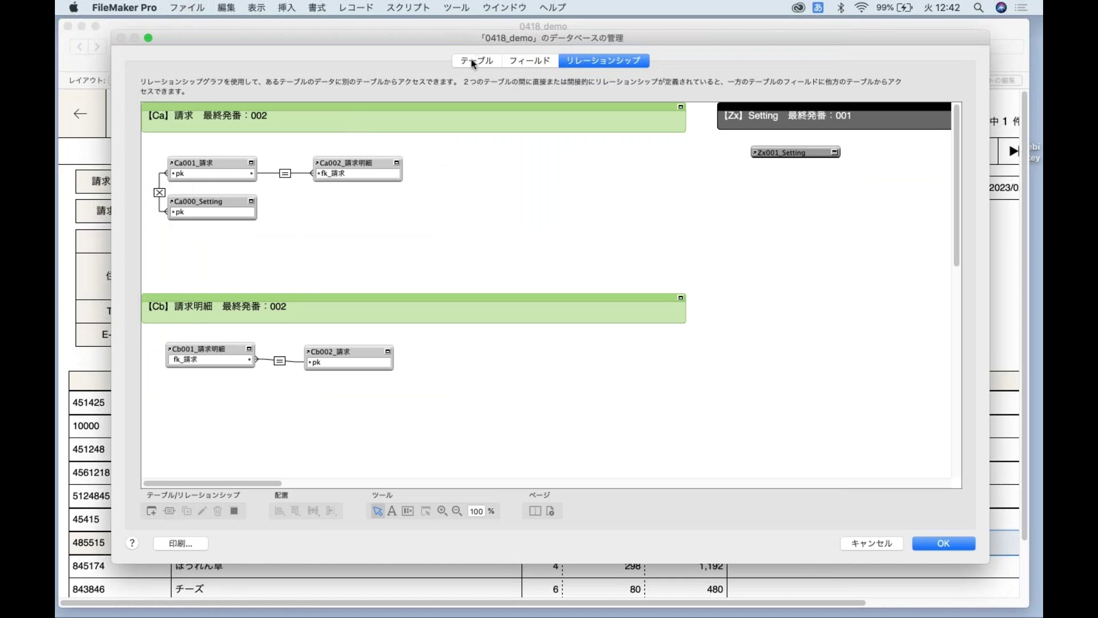
left_click(473, 60)
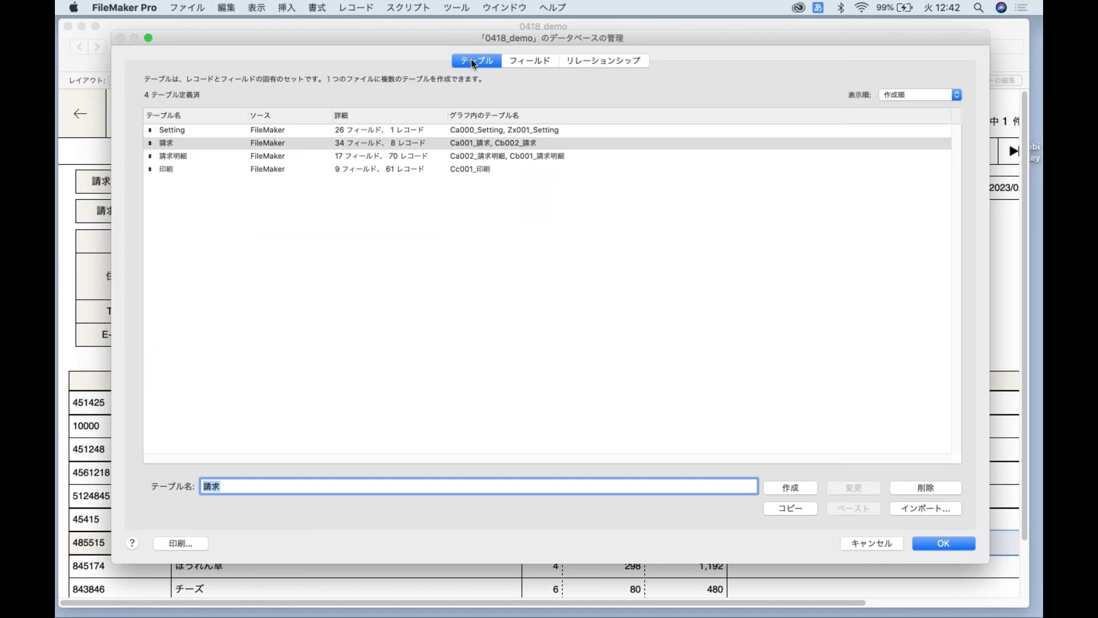
double_click(397, 170)
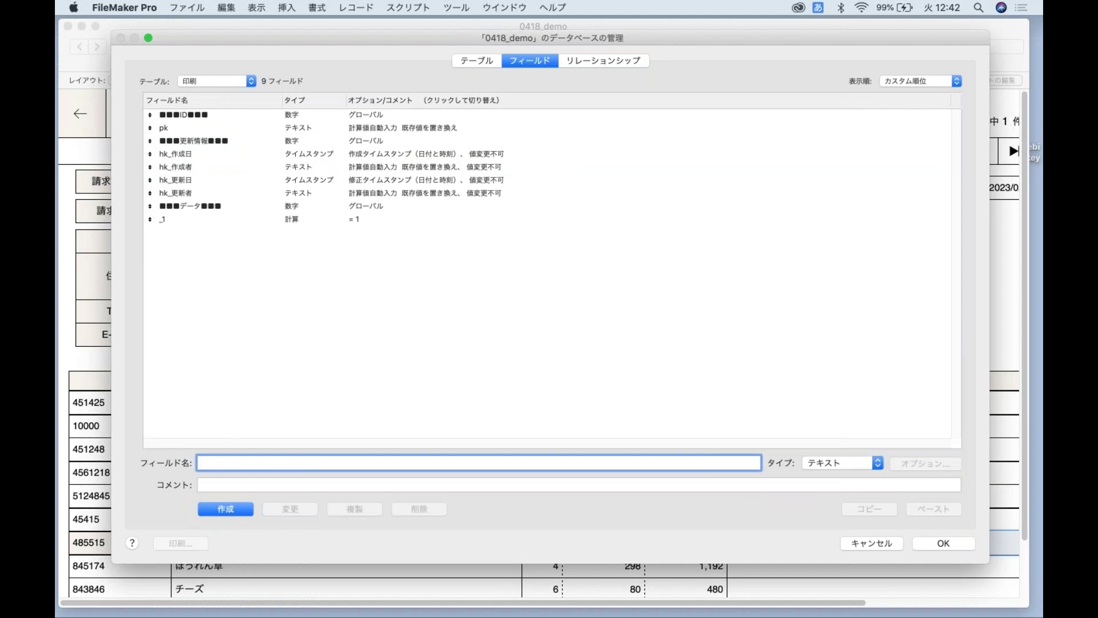
- Create a text field named fk_請求 in the 印刷 table
type("F")
key("BackSpace")
type("FK")
key("BackSpace")
key("BackSpace")
type("fk_")
key("ctrl+space")
type("seikyuu")
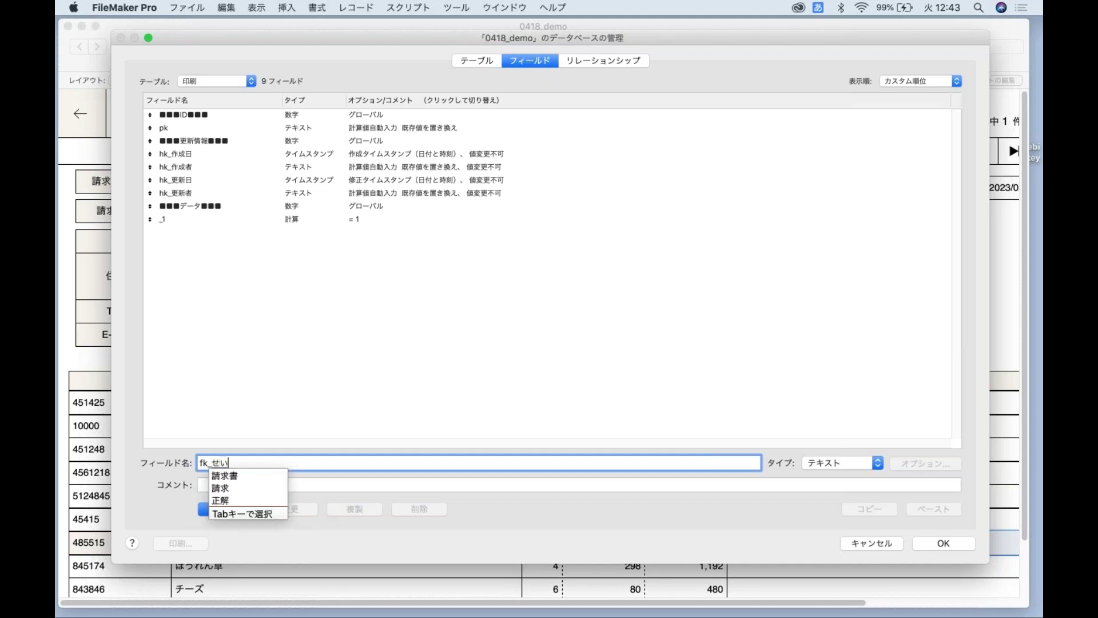
key("Return")
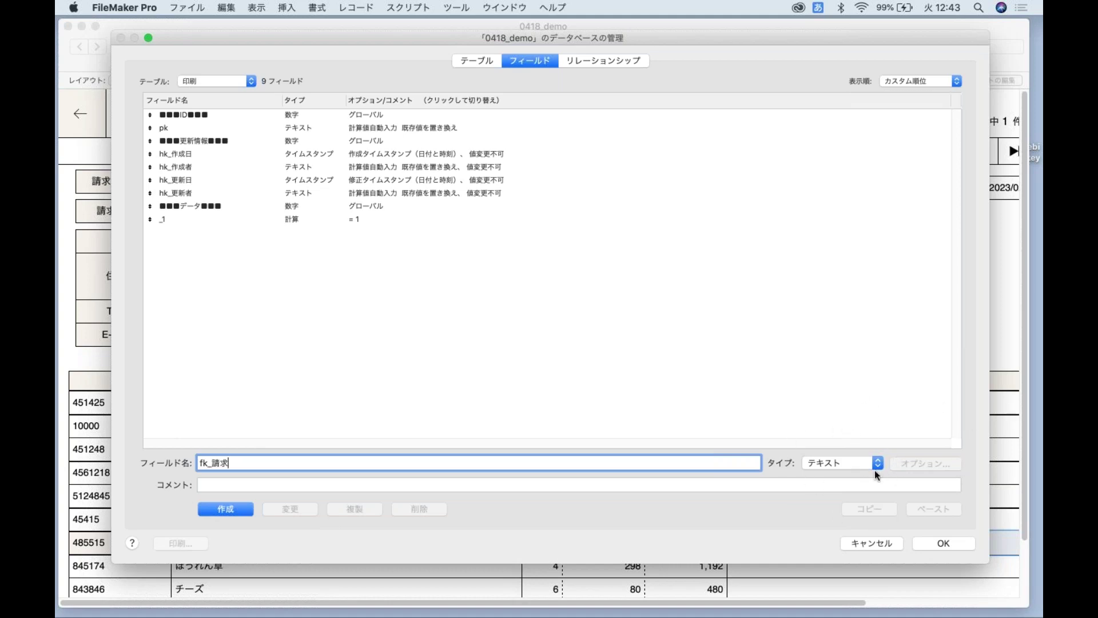
left_click(241, 509)
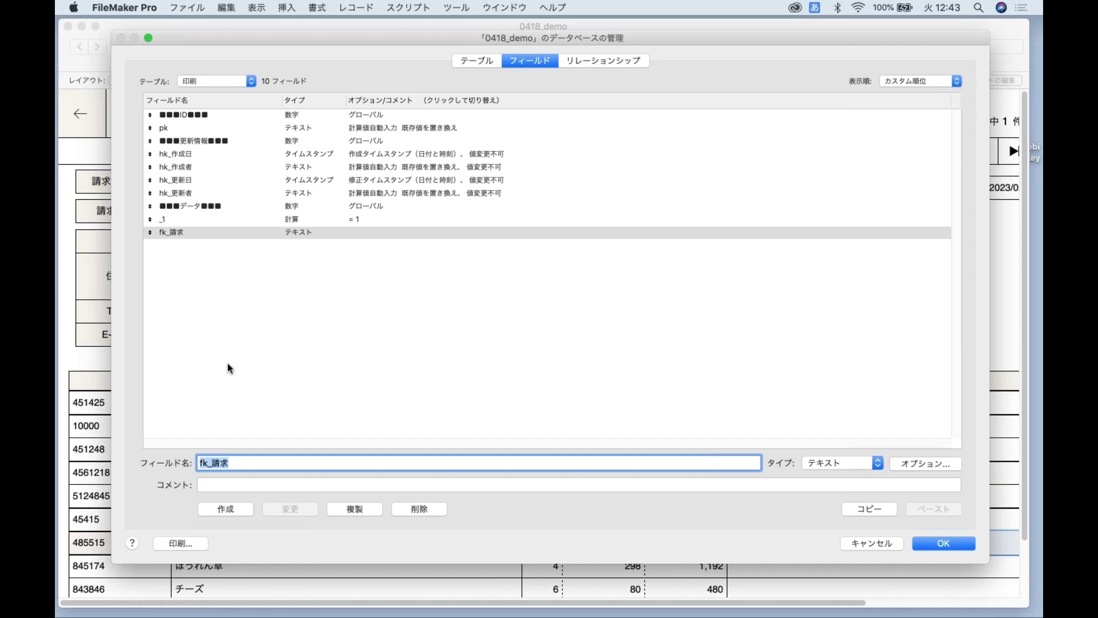
- Create a text field named fk_請求明細 in the 印刷 table and save the database changes
left_click(246, 462)
type("明細")
key("Return")
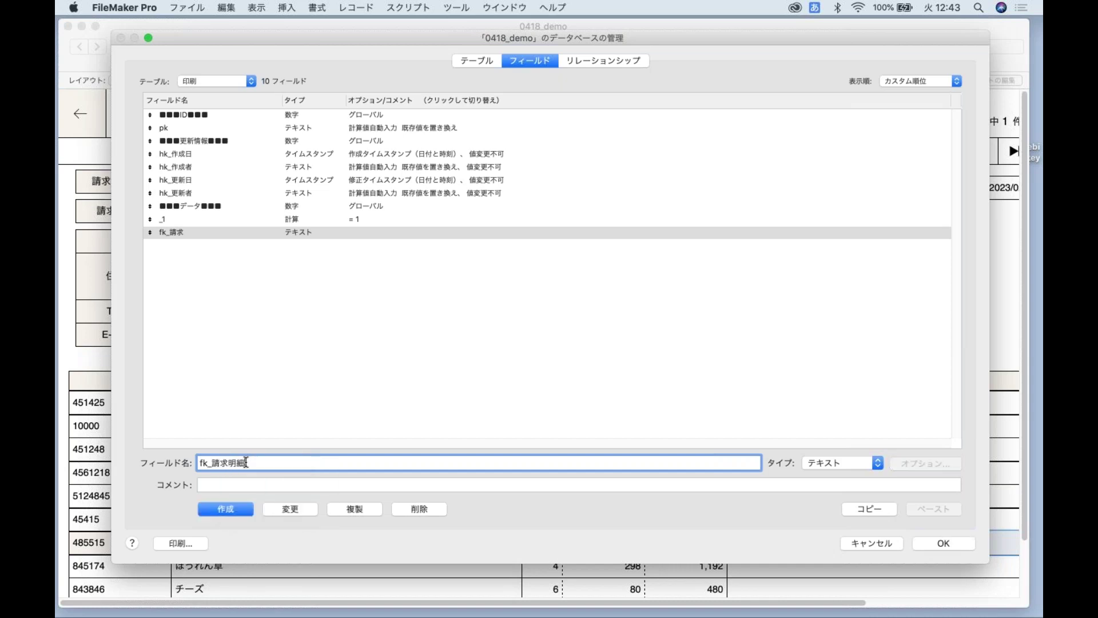
left_click(218, 511)
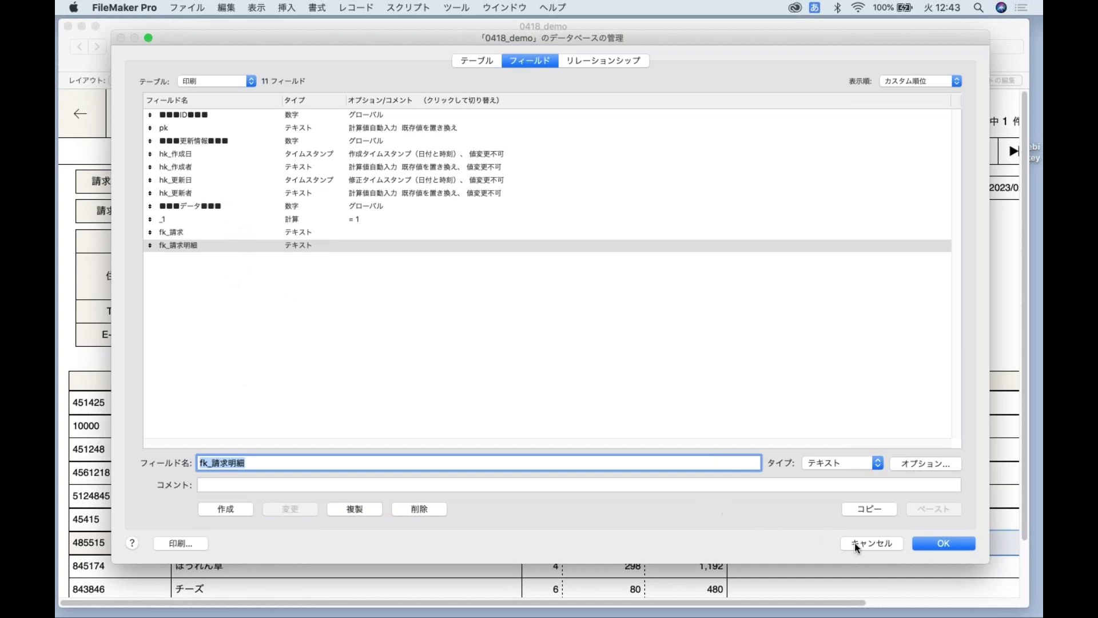
left_click(932, 548)
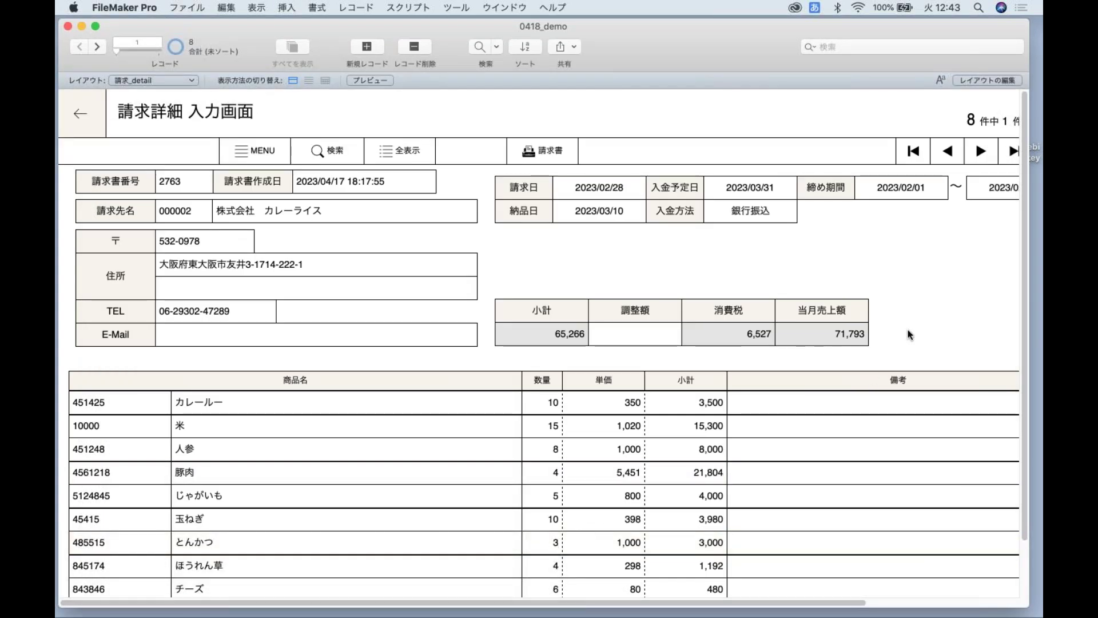
- Reopen database management and review the field definitions of the 請求 table
key("super+shift+d")
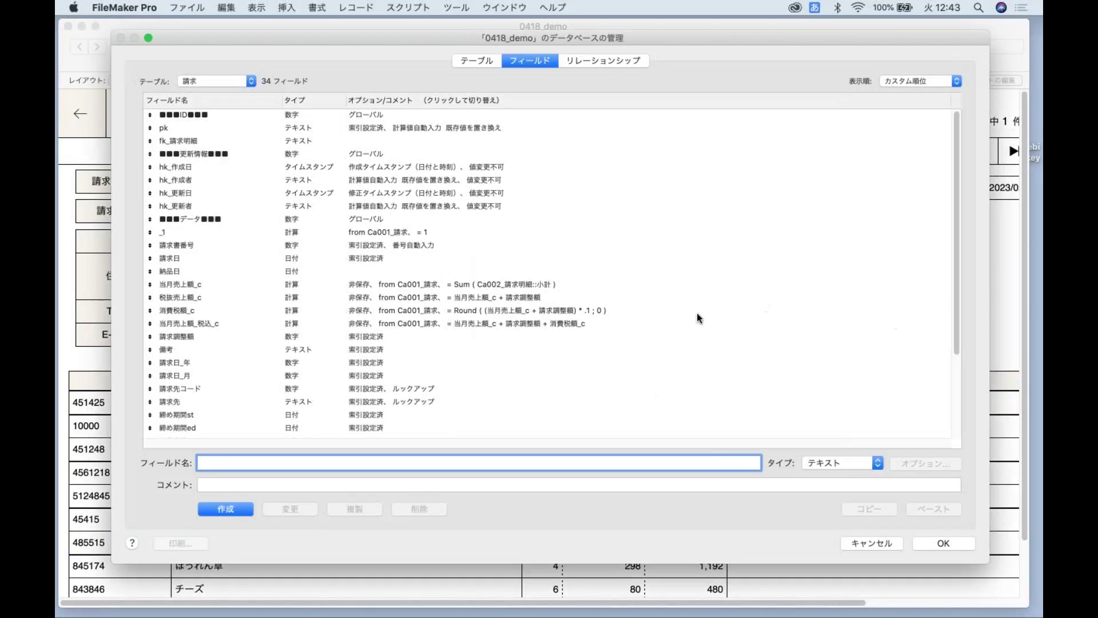
scroll(552, 317, "down", 5)
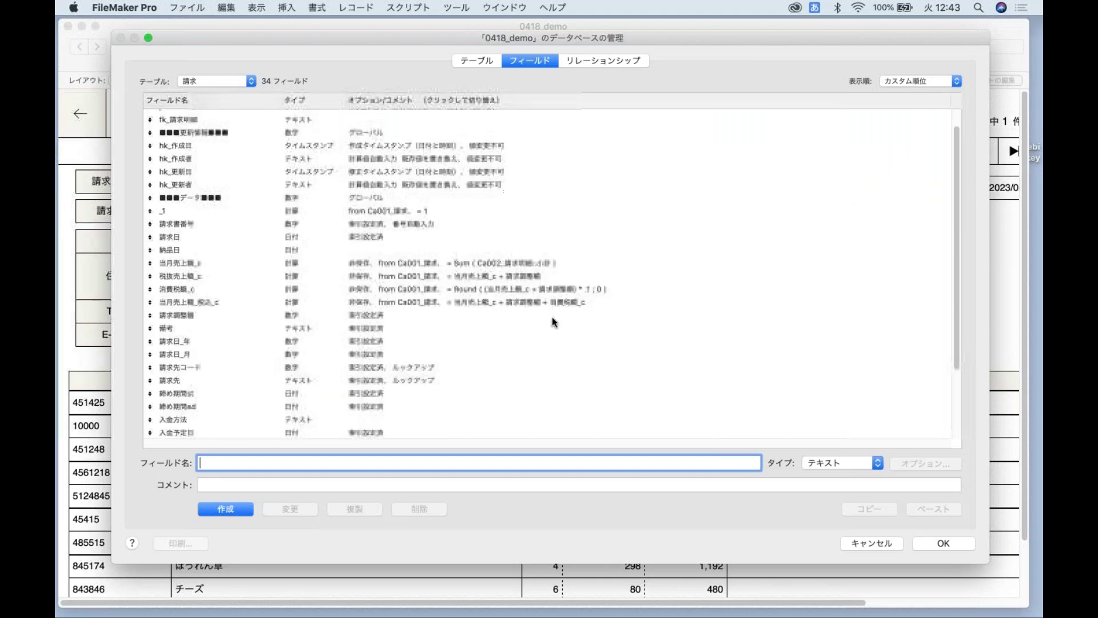
scroll(551, 317, "up", 5)
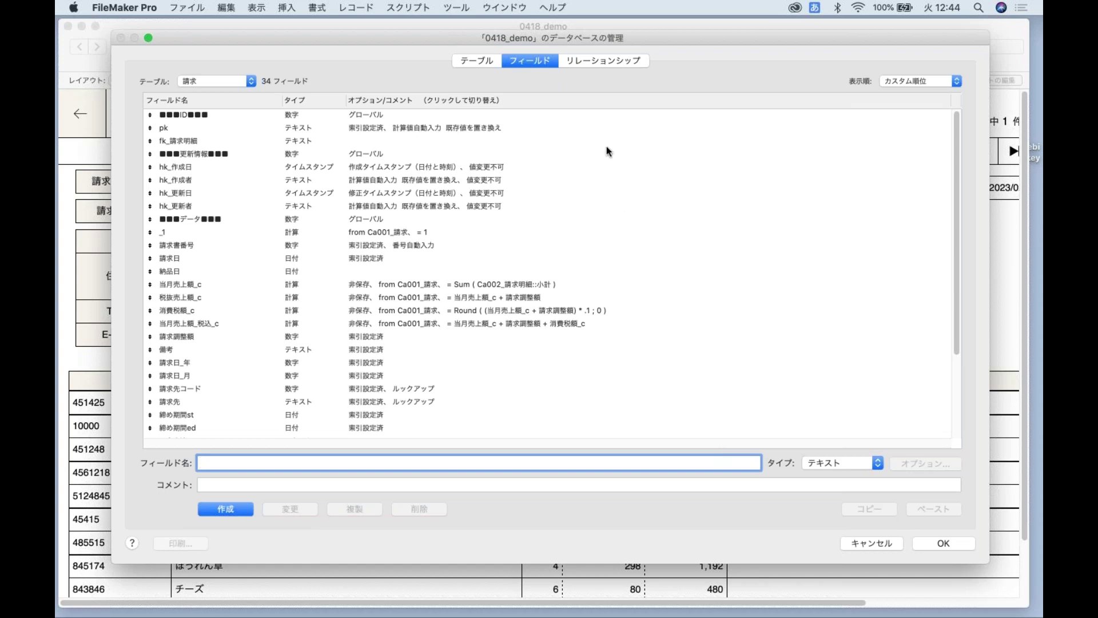
- Examine how Ca001_請求 and Ca002_請求明細 are related in the relationship graph
left_click(642, 61)
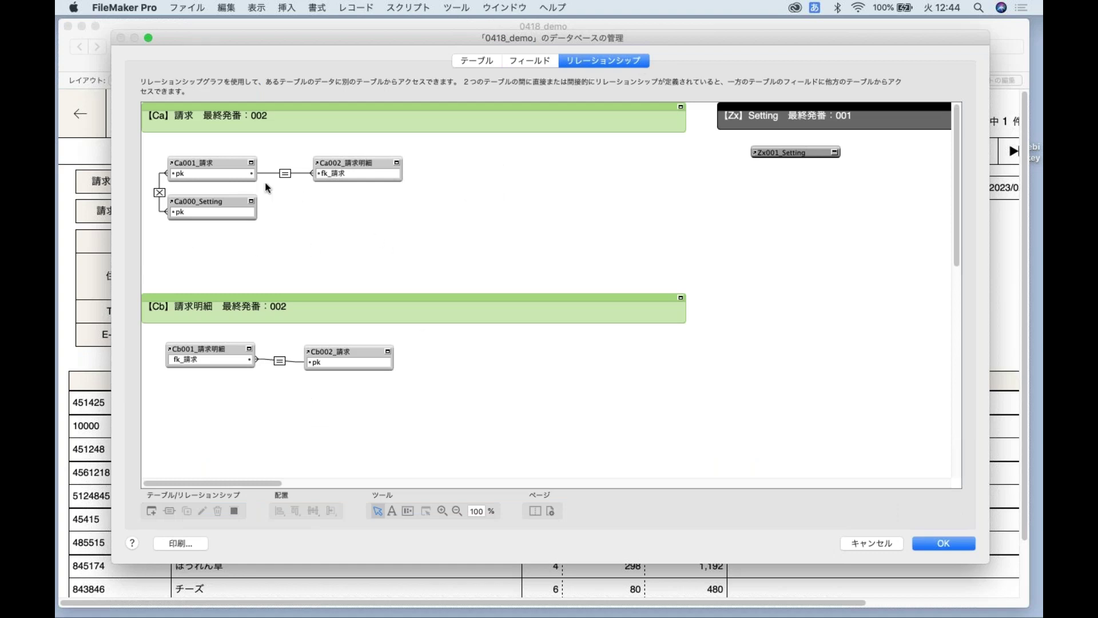
left_click(211, 166)
left_click(350, 161)
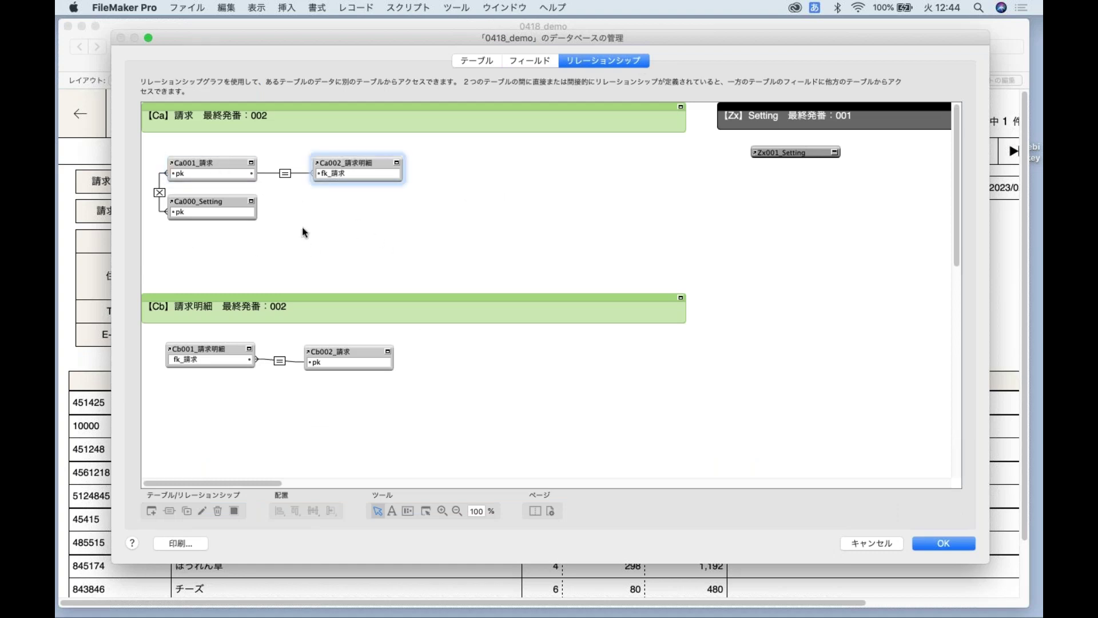
- Move the Cc001_印刷 table occurrence slightly up and to the left, beneath the 【Cc】印刷 heading in the relationship graph
scroll(343, 214, "right", 2)
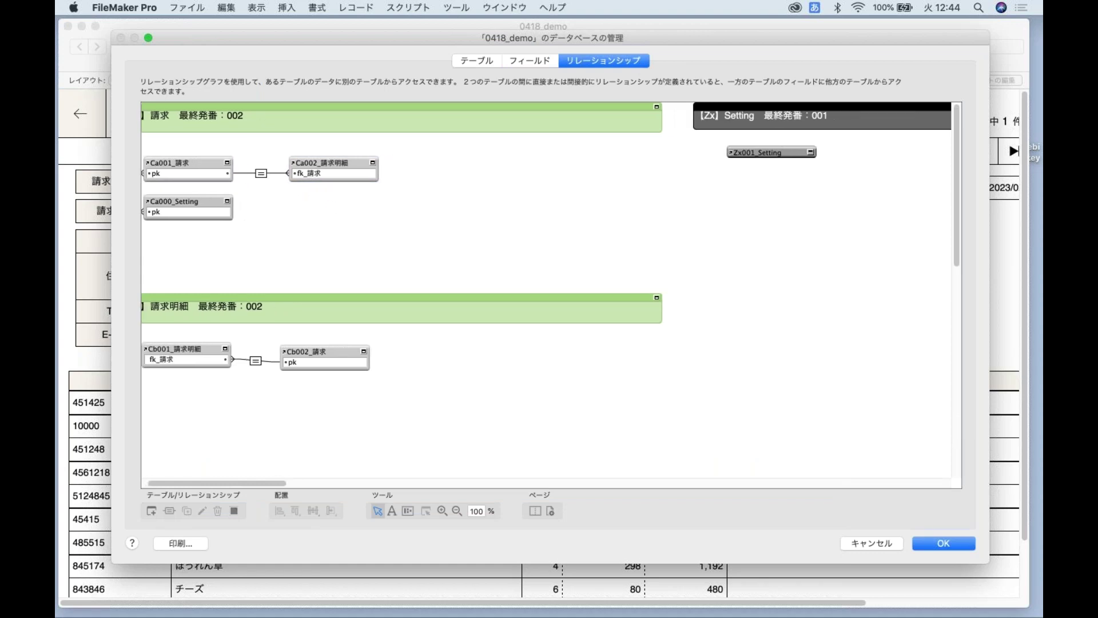
scroll(343, 214, "down", 10)
scroll(299, 422, "up", 10)
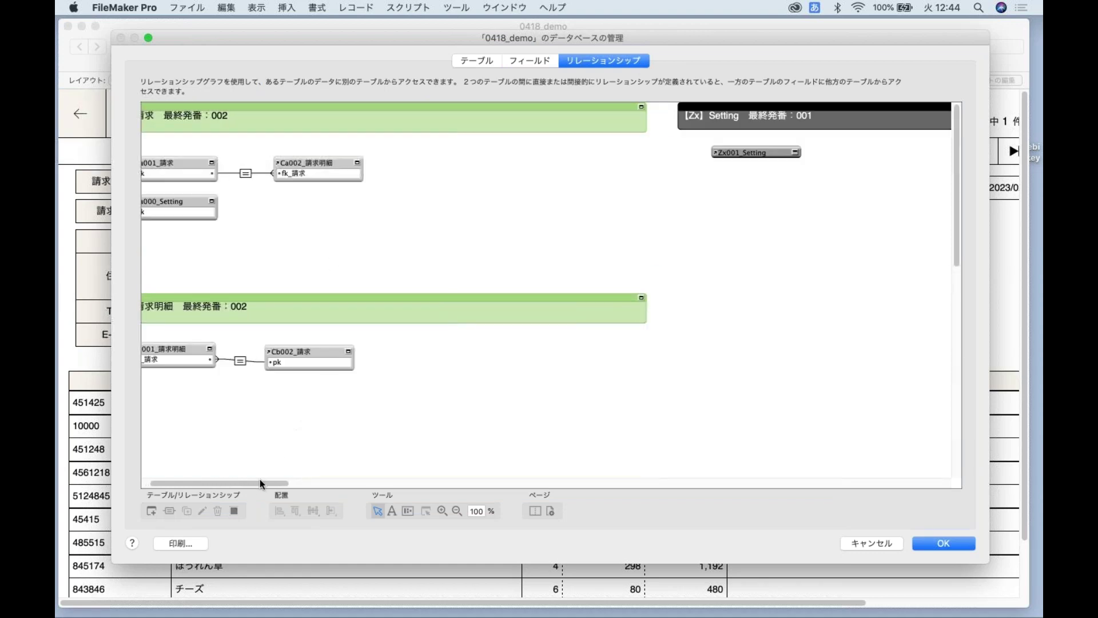
scroll(256, 483, "left", 2)
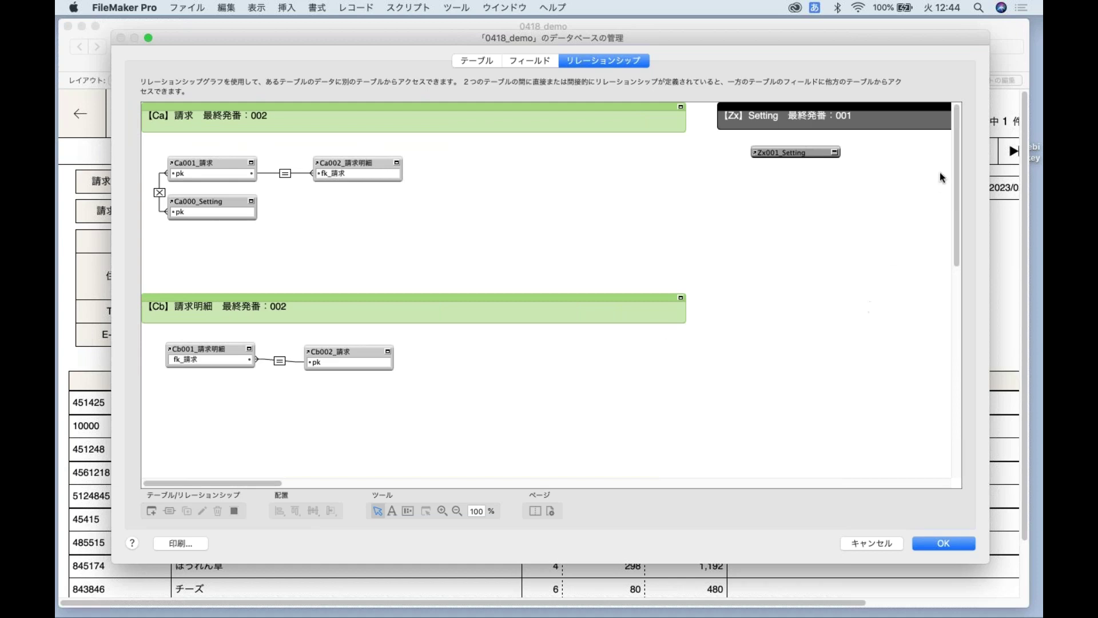
left_click_drag(954, 159, 960, 293)
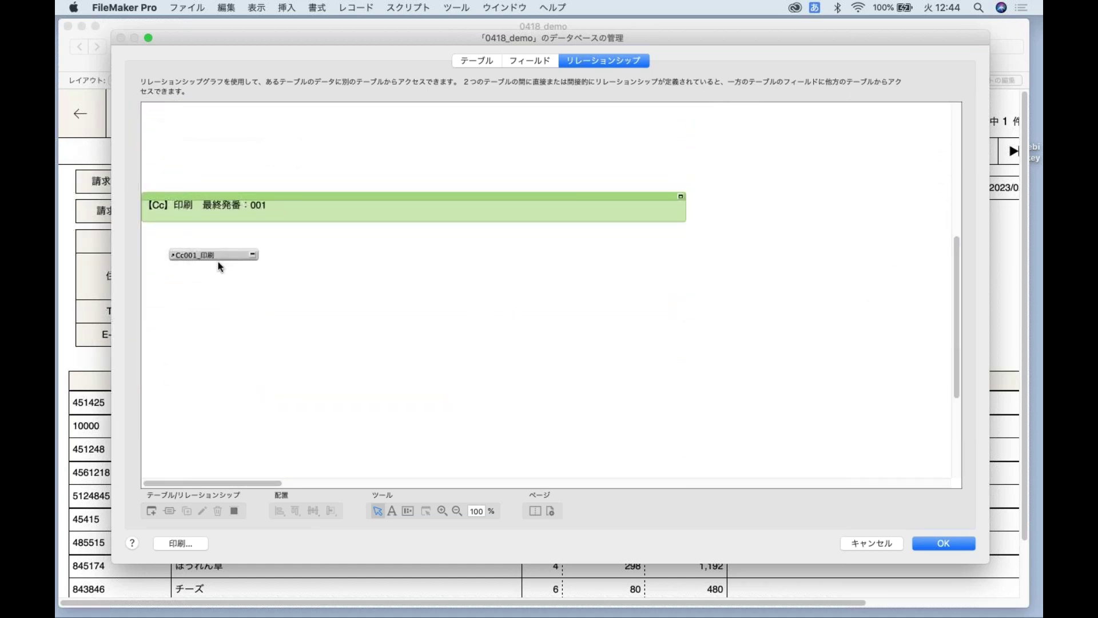
left_click_drag(219, 258, 209, 255)
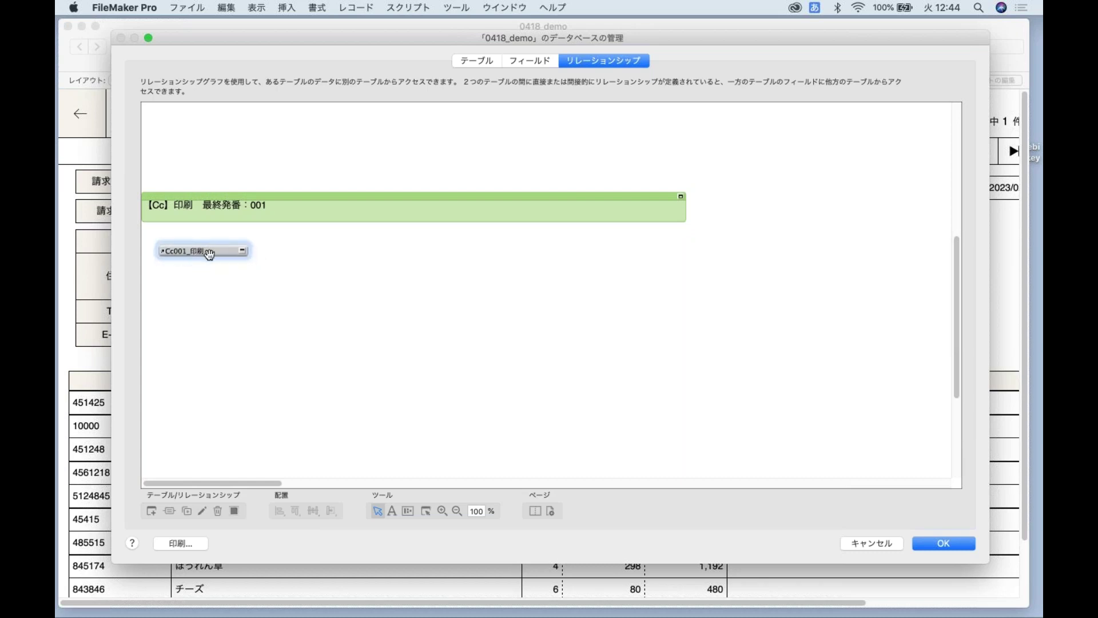
- Add an occurrence of the 請求 table named Cc002_請求 and place it beside Cc001_印刷 in the relationship graph
left_click(242, 252)
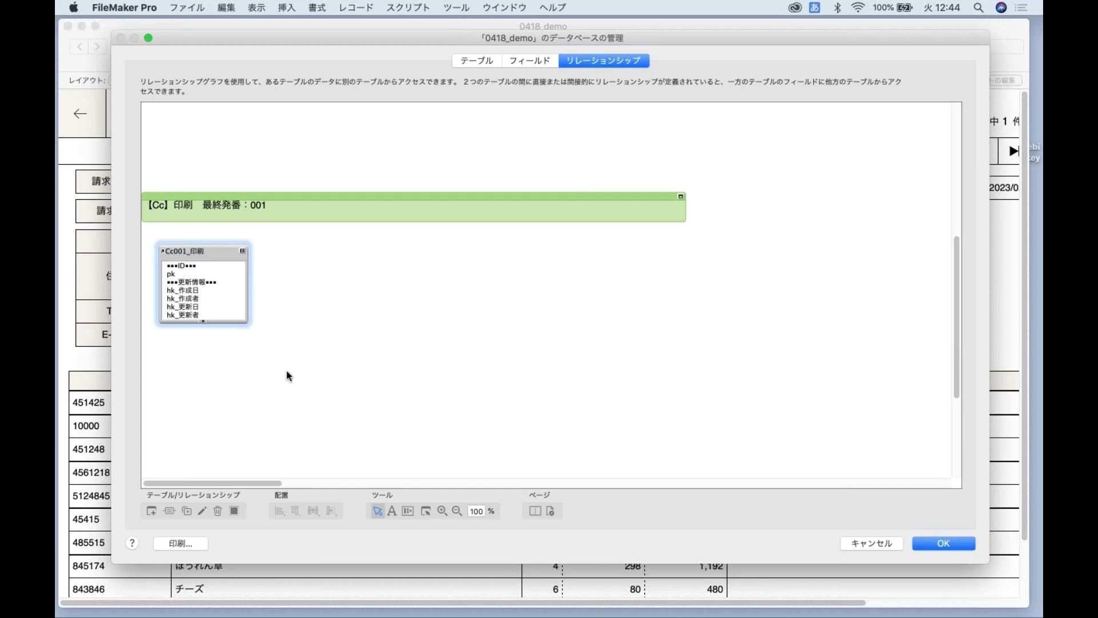
left_click(152, 510)
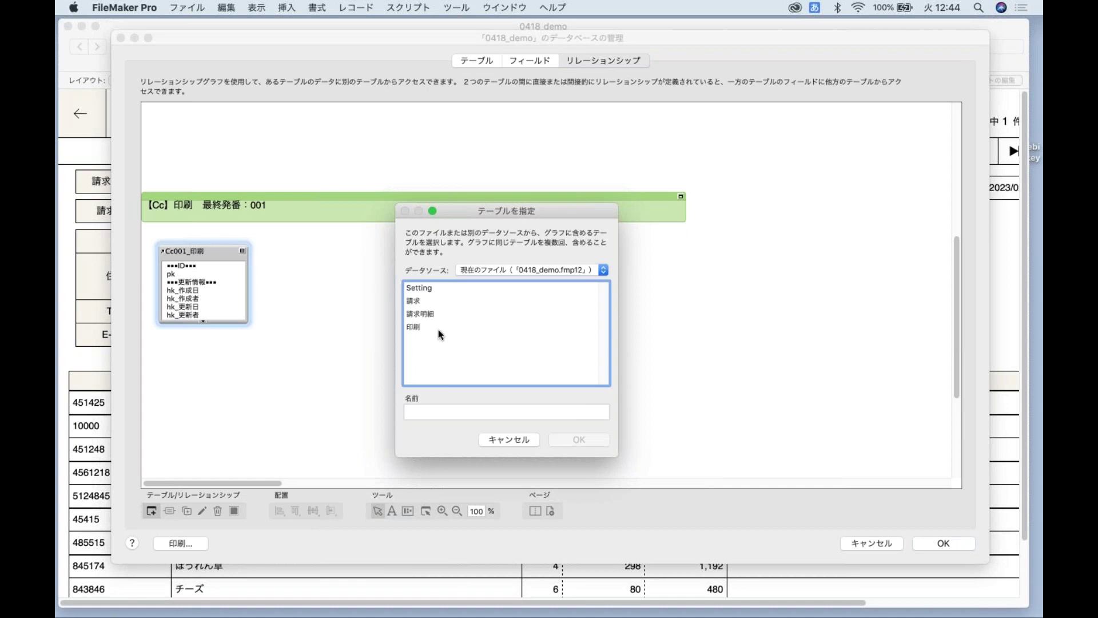
left_click(429, 302)
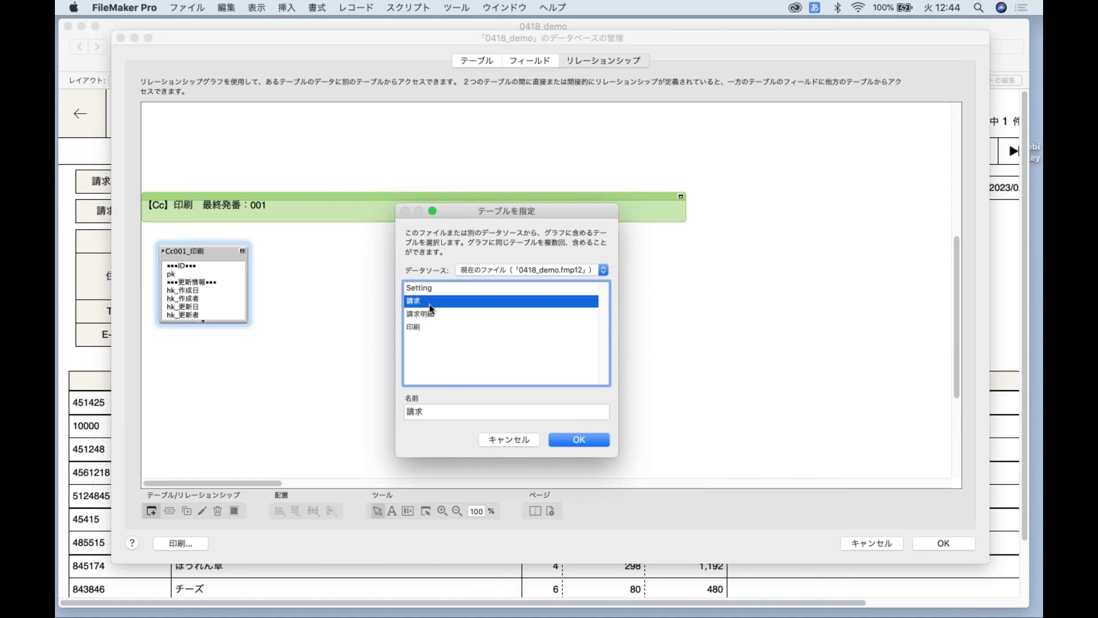
left_click(409, 412)
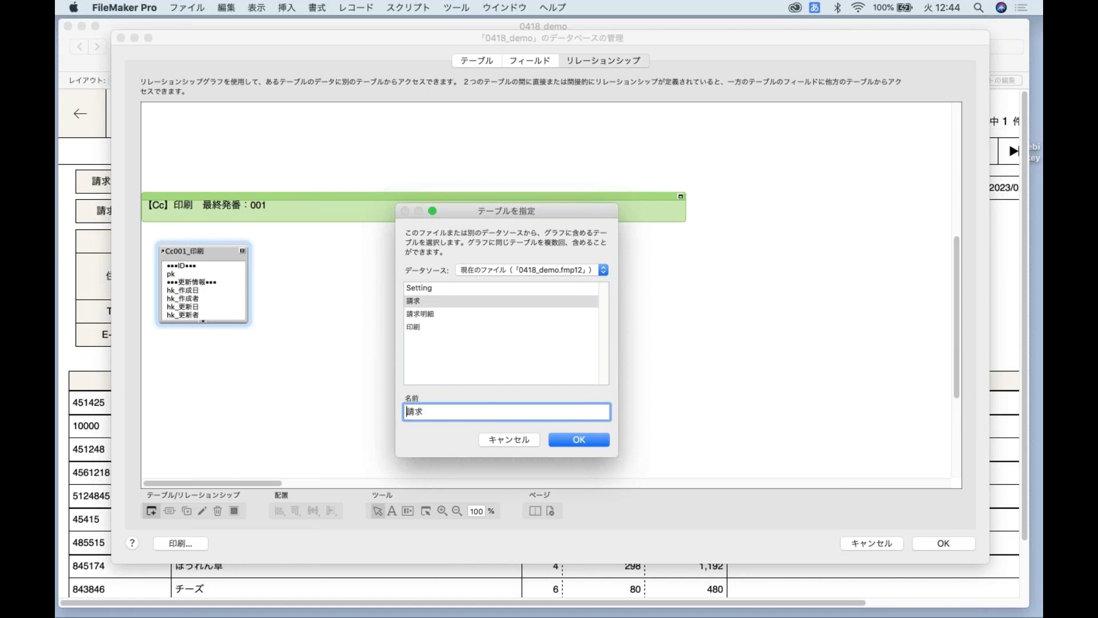
key("ctrl+space")
type("Ccoo2")
key("BackSpace")
key("BackSpace")
key("BackSpace")
type("002_")
left_click(597, 441)
left_click_drag(540, 263, 304, 251)
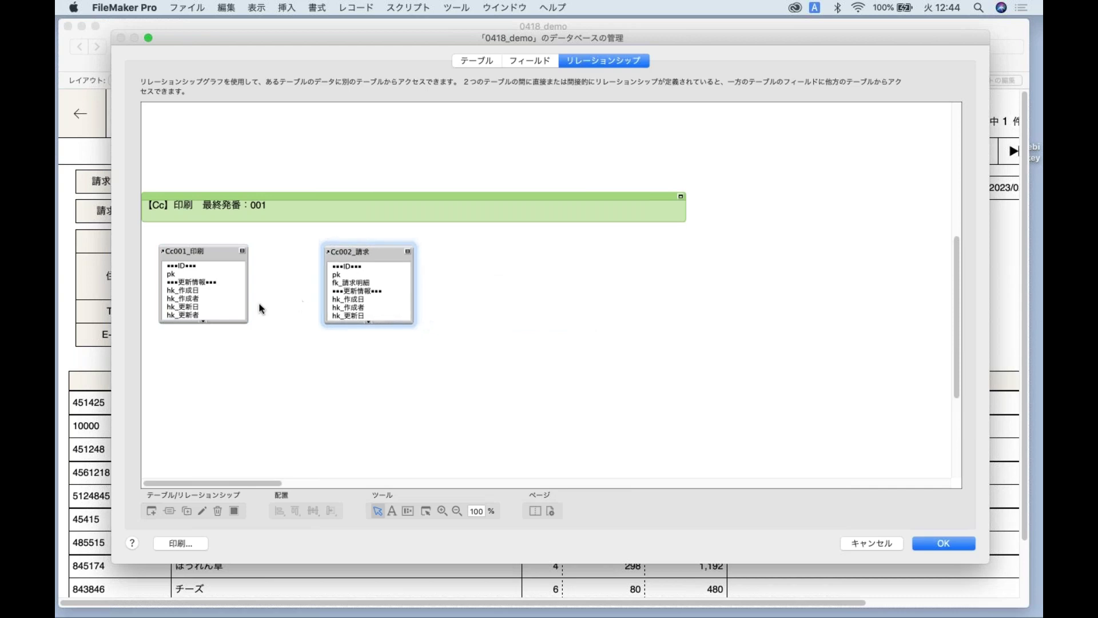
- Relate Cc001_印刷 to Cc002_請求 by matching fk_請求 with pk
left_click_drag(339, 276, 171, 275)
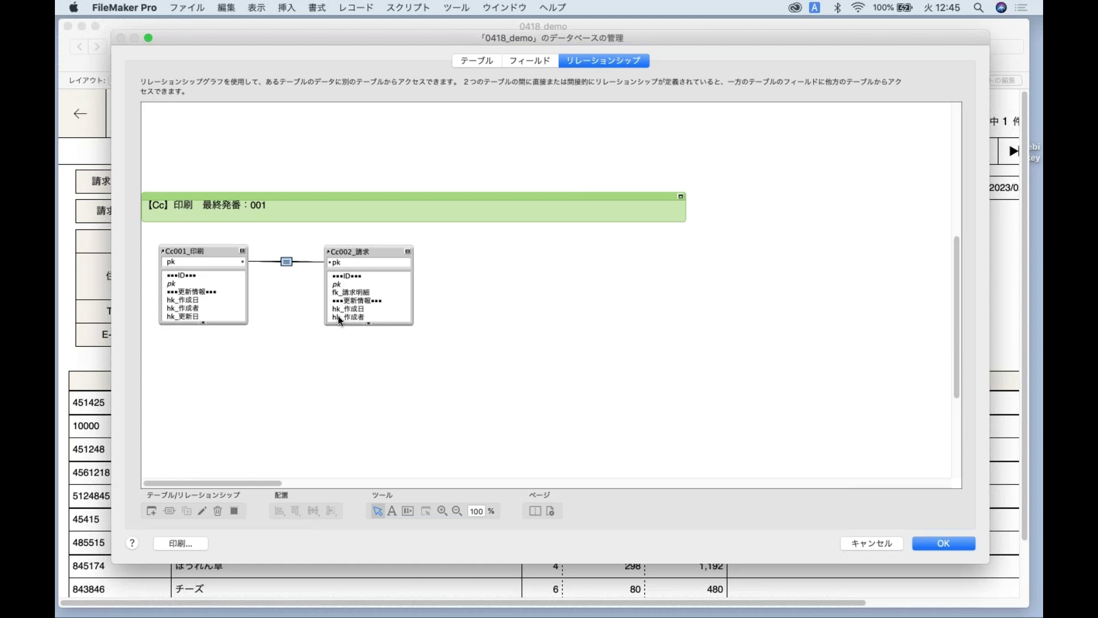
double_click(286, 261)
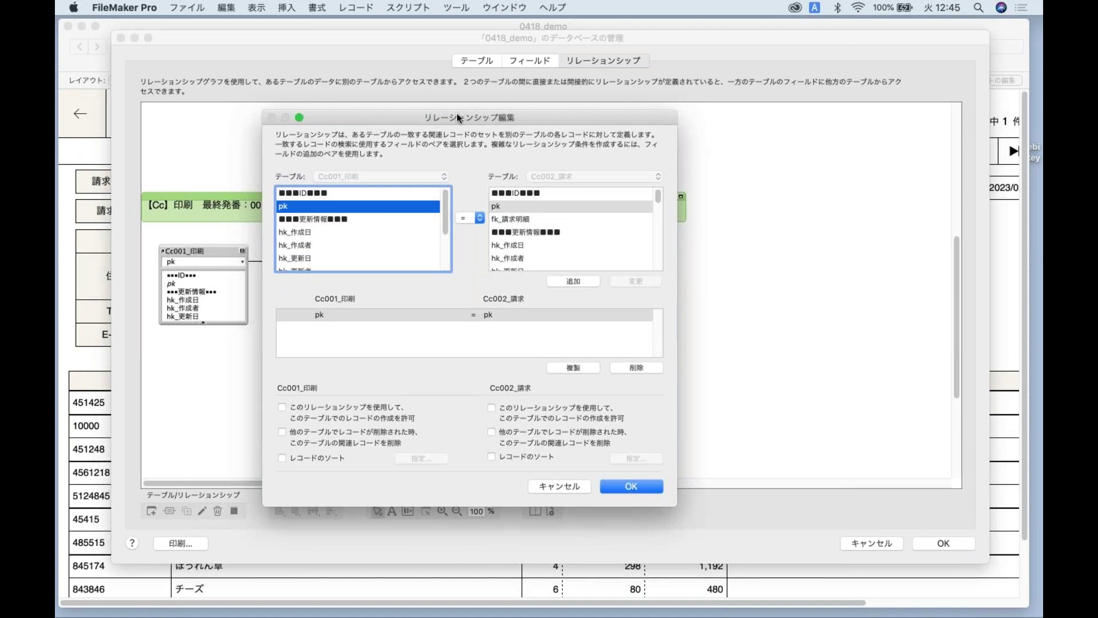
left_click_drag(457, 112, 550, 112)
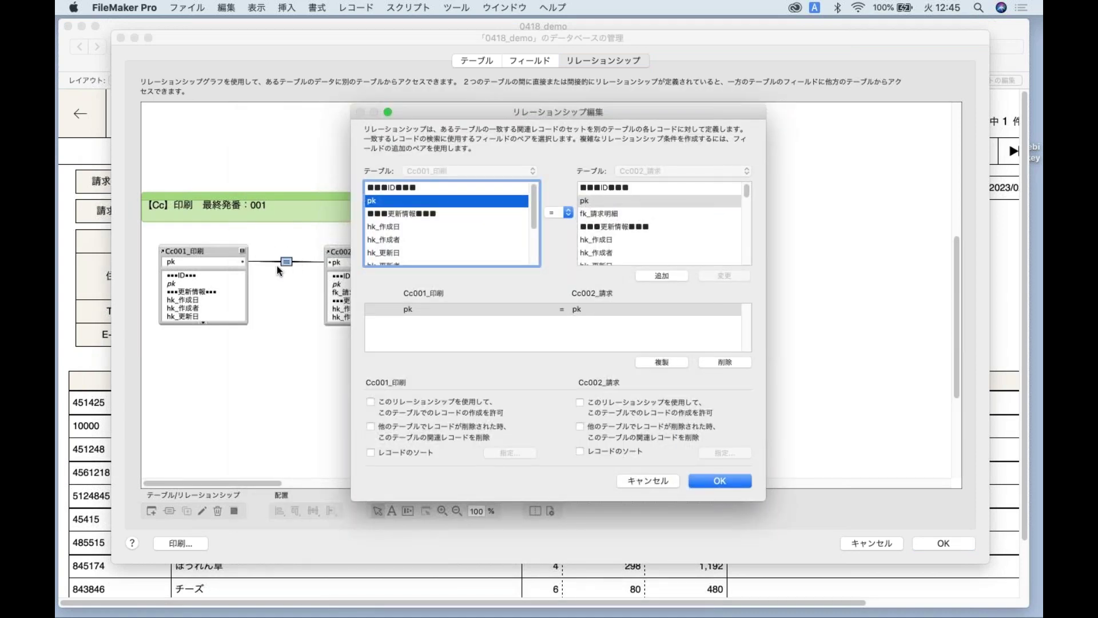
left_click_drag(527, 118, 452, 117)
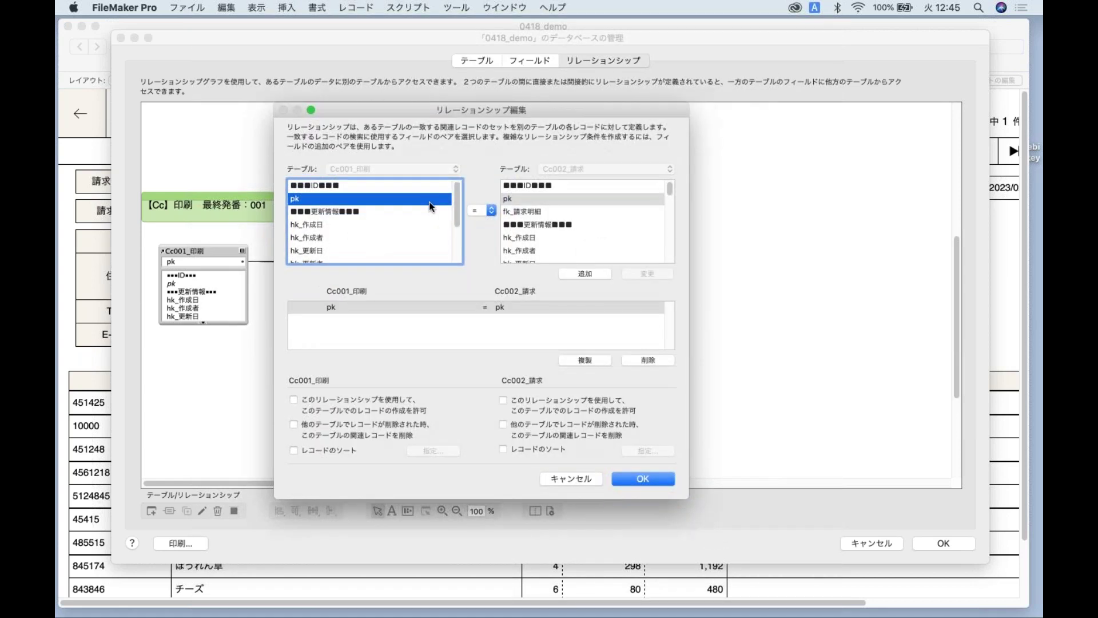
scroll(425, 210, "down", 5)
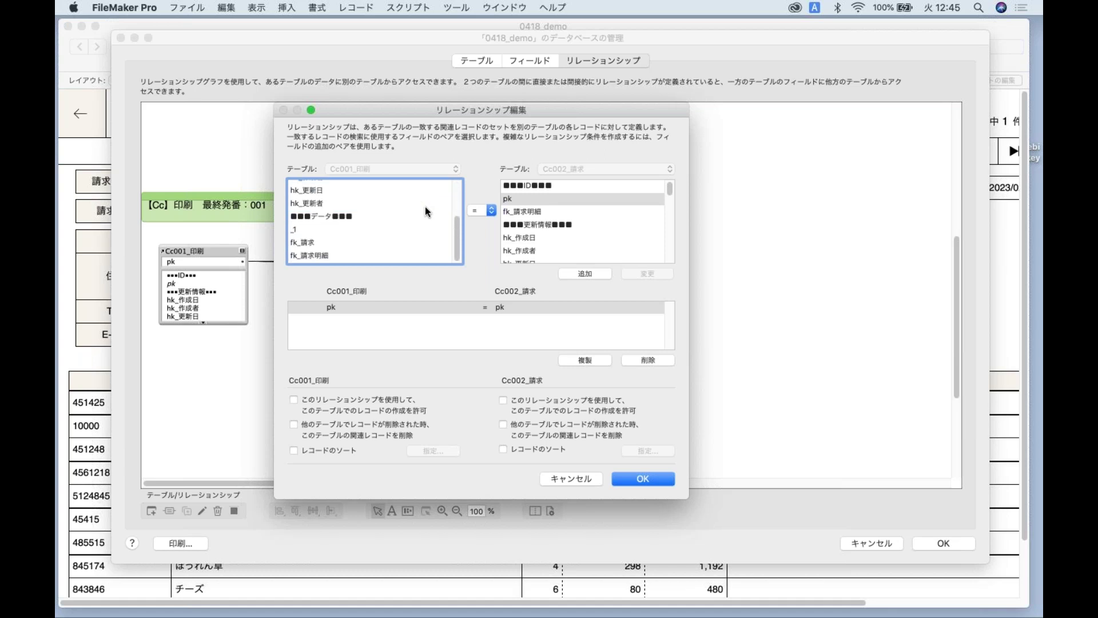
left_click(316, 245)
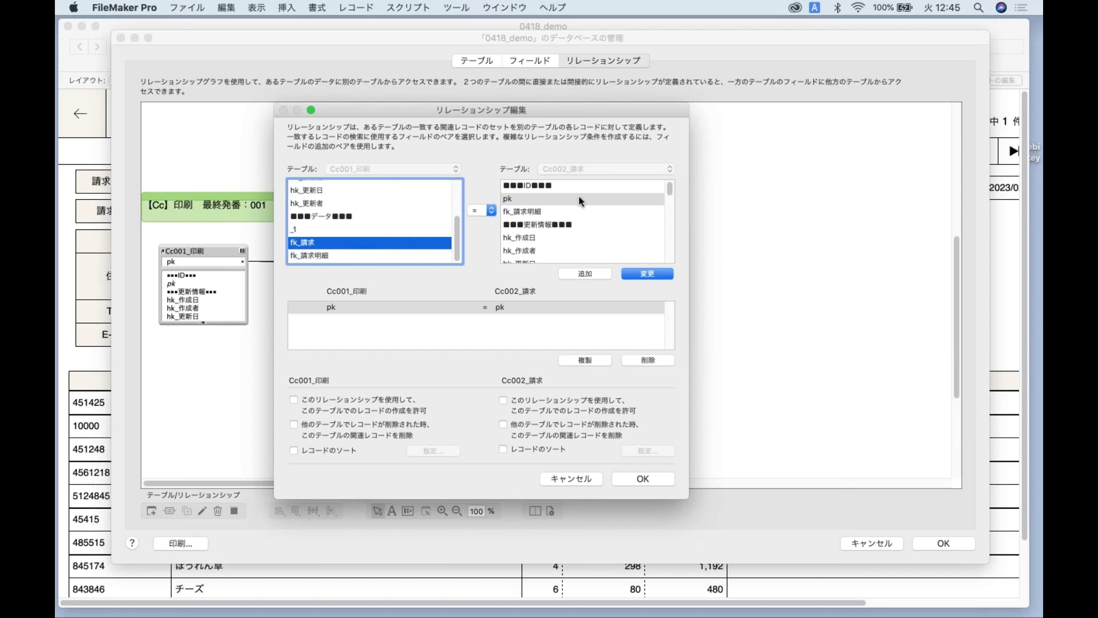
left_click(647, 275)
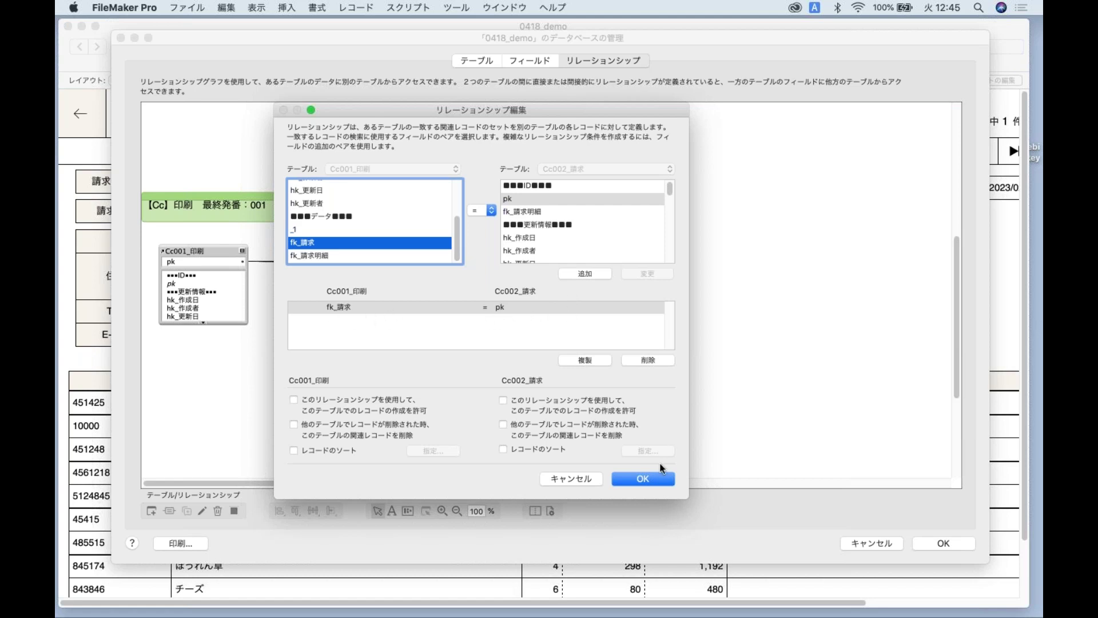
left_click(658, 481)
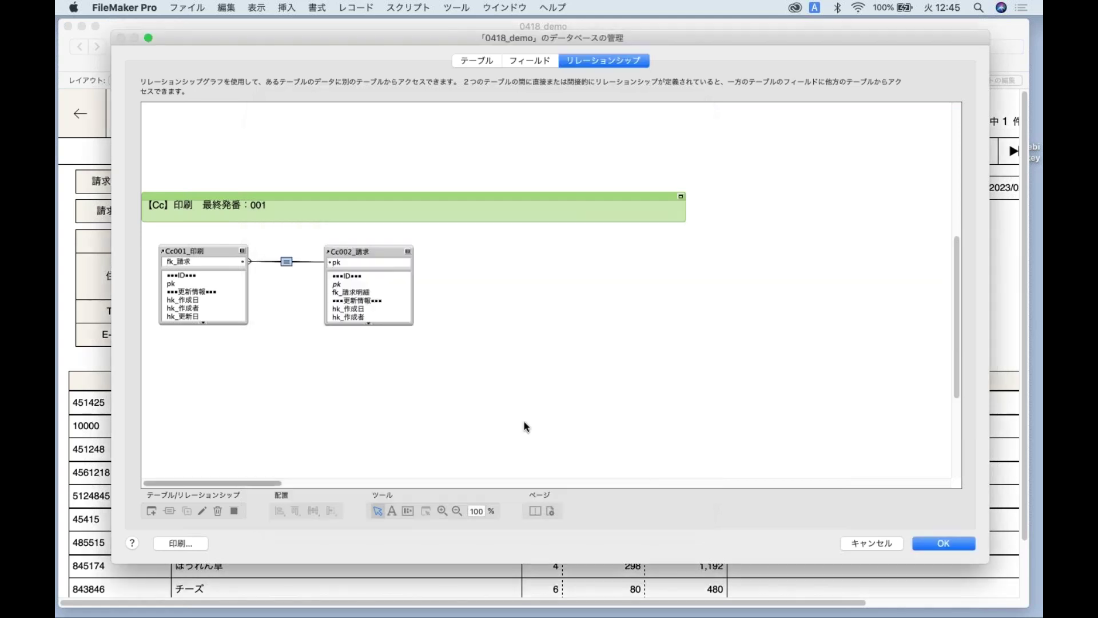
- Collapse Cc002_請求 to its key field, shift it slightly up, and place a duplicate of it below
left_click(408, 252)
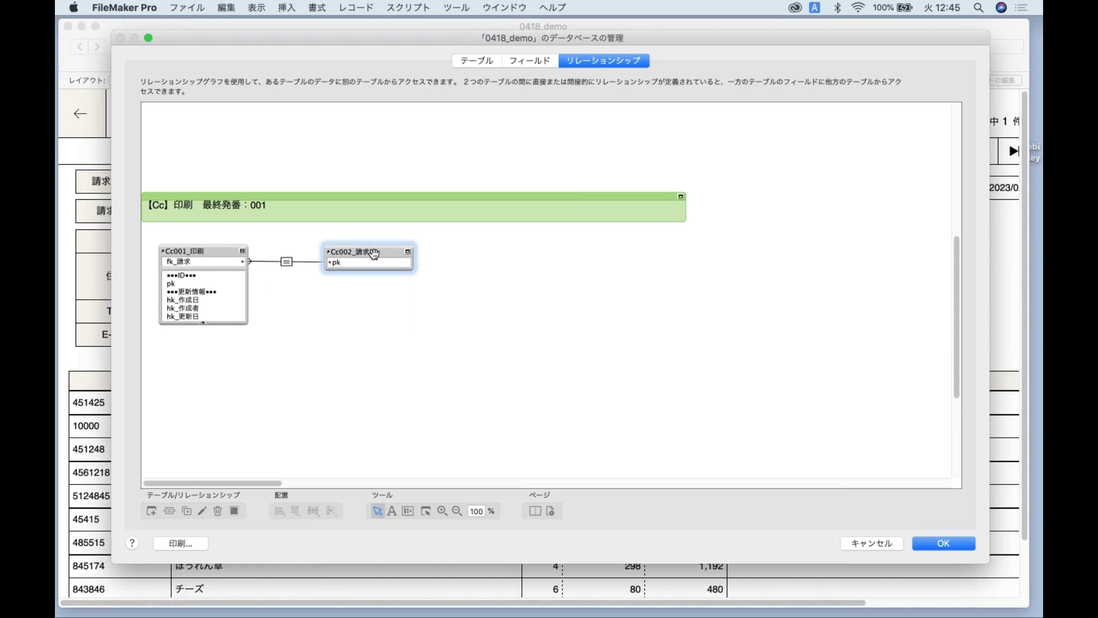
left_click_drag(383, 254, 383, 245)
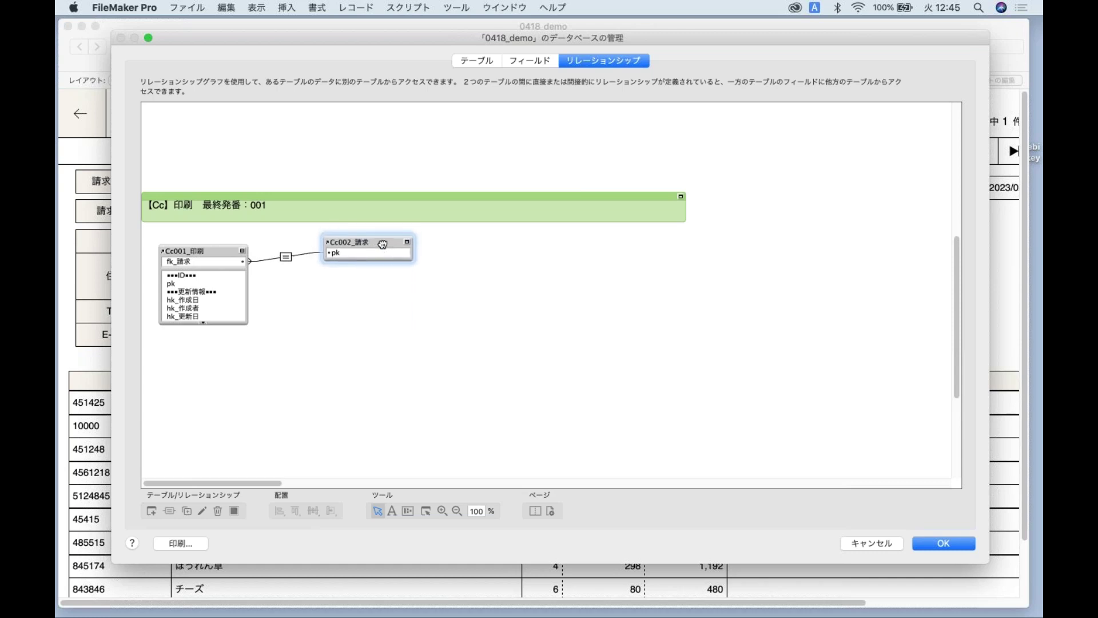
left_click(186, 511)
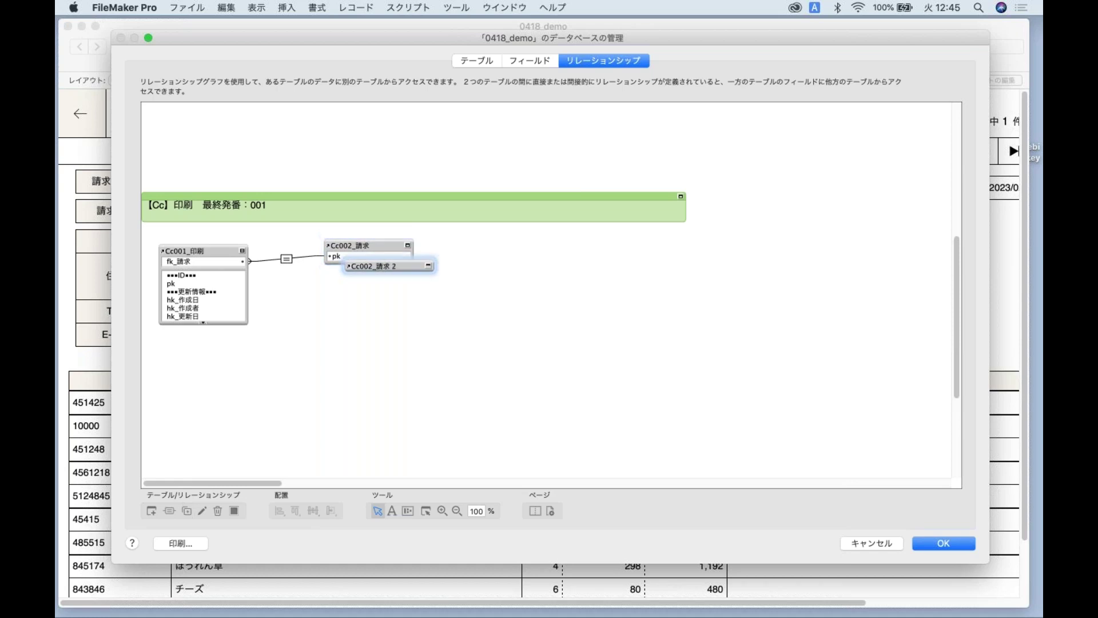
left_click_drag(400, 267, 379, 287)
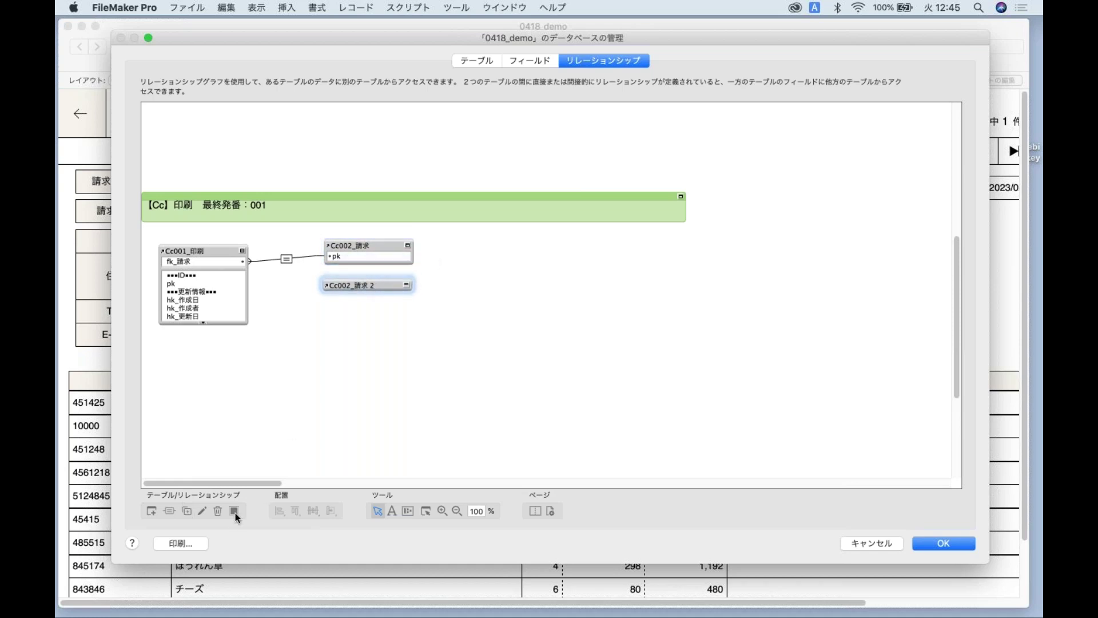
left_click_drag(375, 287, 383, 287)
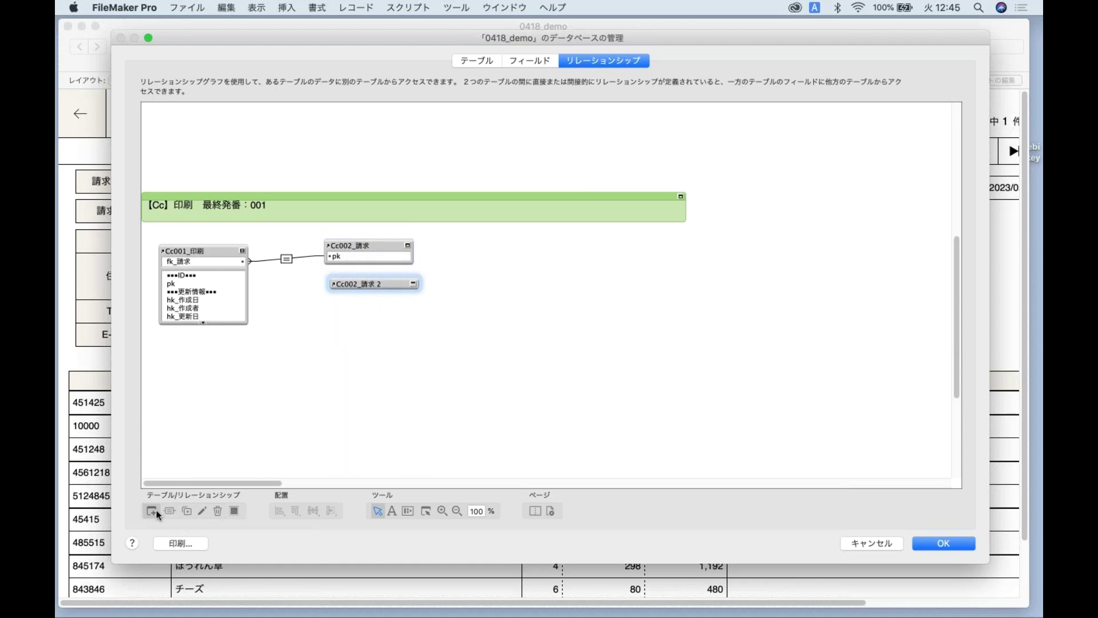
left_click_drag(357, 294, 352, 300)
- Set the duplicated occurrence's source table to 請求明細 and name it Cc003_請求明細
double_click(370, 293)
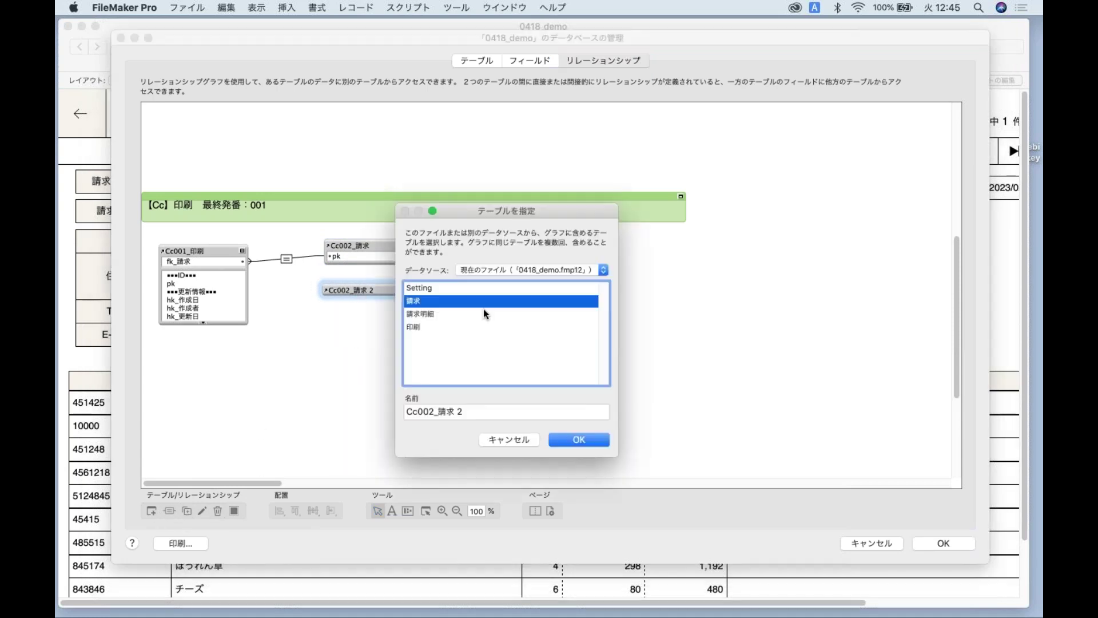
left_click(416, 316)
left_click(413, 415)
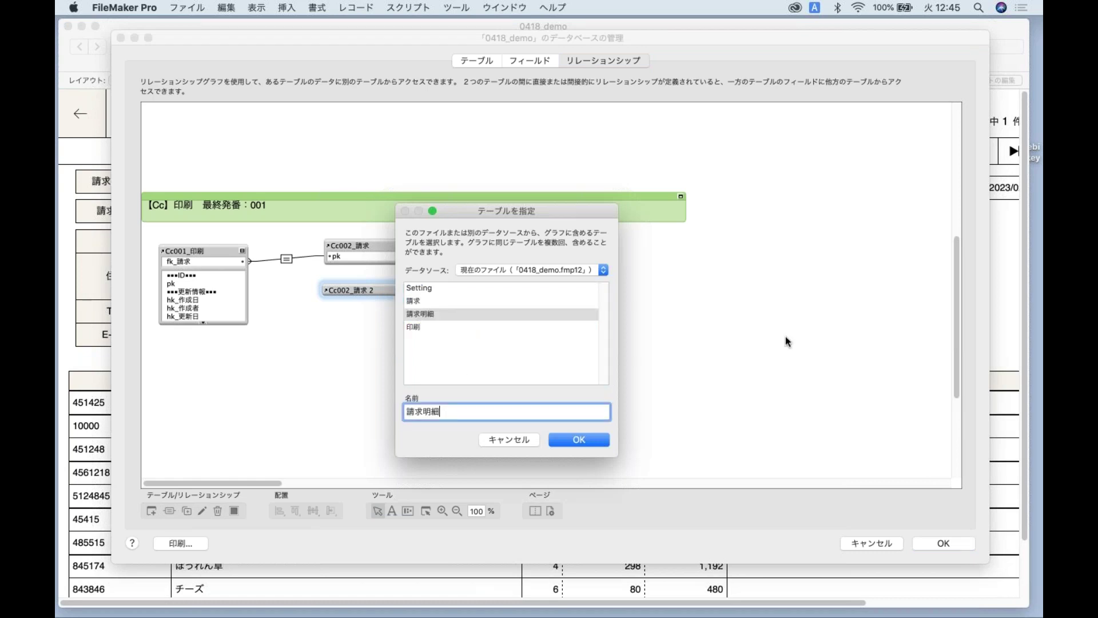
type("Cc003_")
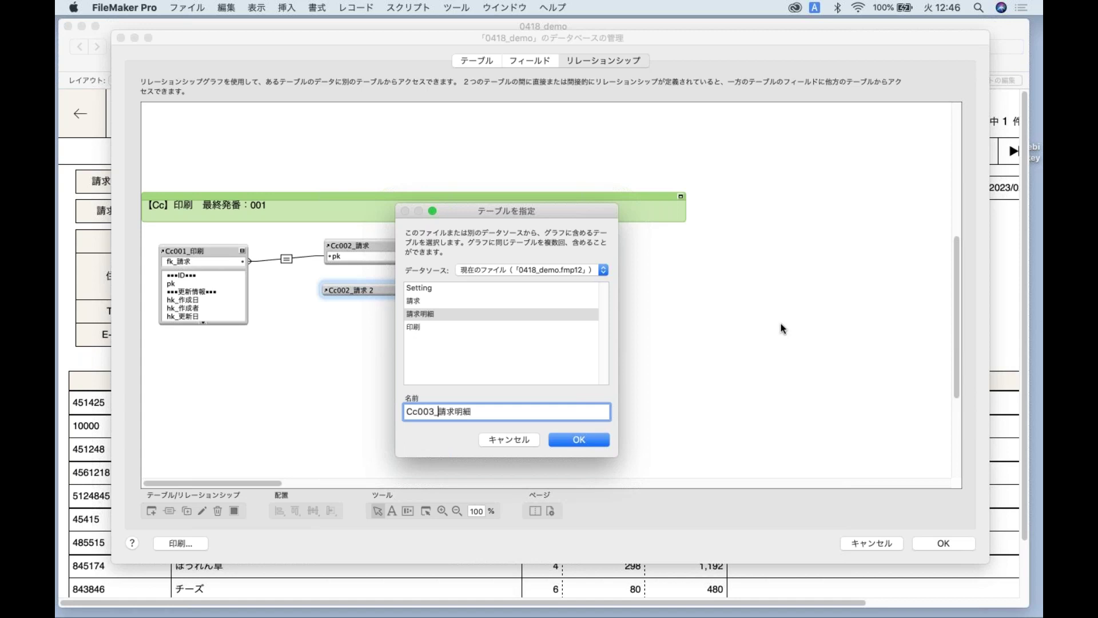
left_click(579, 439)
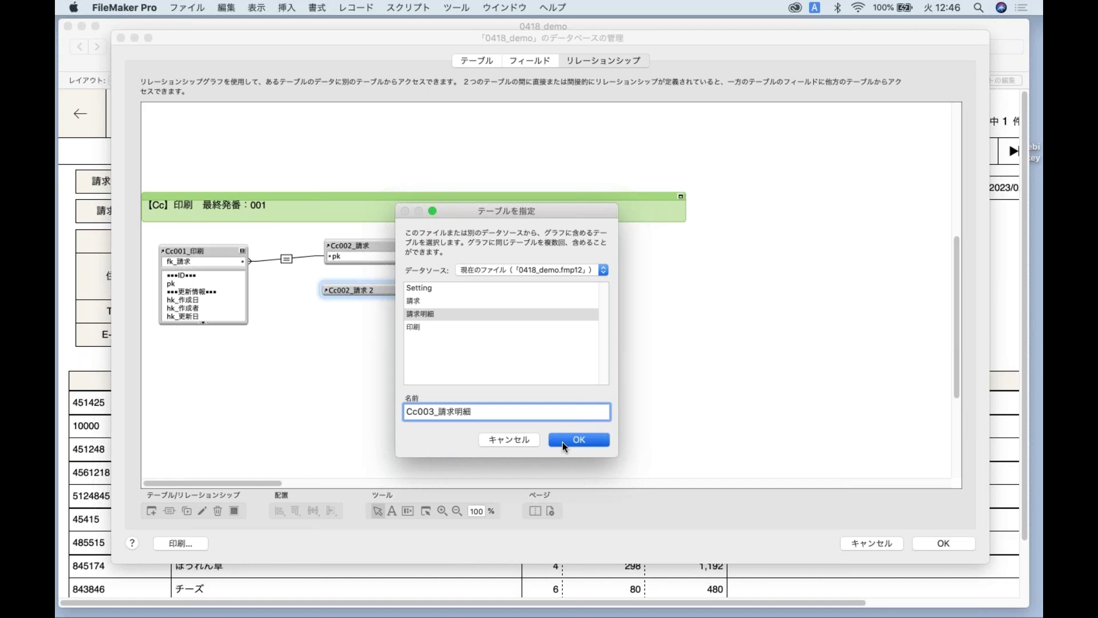
- Relate Cc001_印刷 to Cc003_請求明細 by matching fk_請求明細 with pk, and collapse Cc001_印刷 to its key fields
left_click(406, 291)
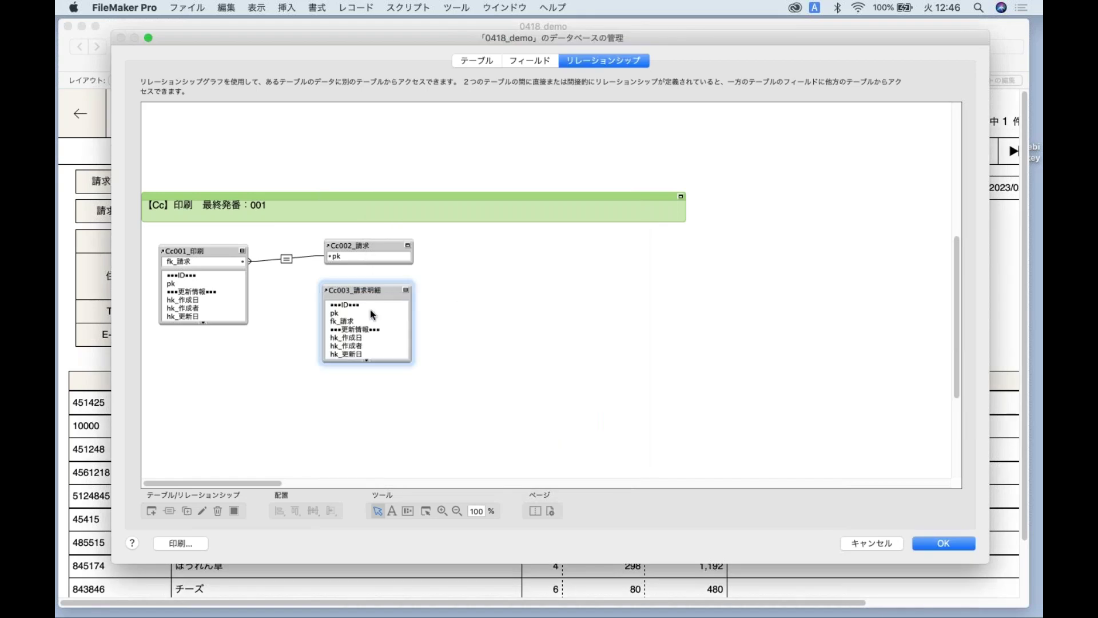
left_click_drag(336, 313, 229, 276)
left_click(245, 257)
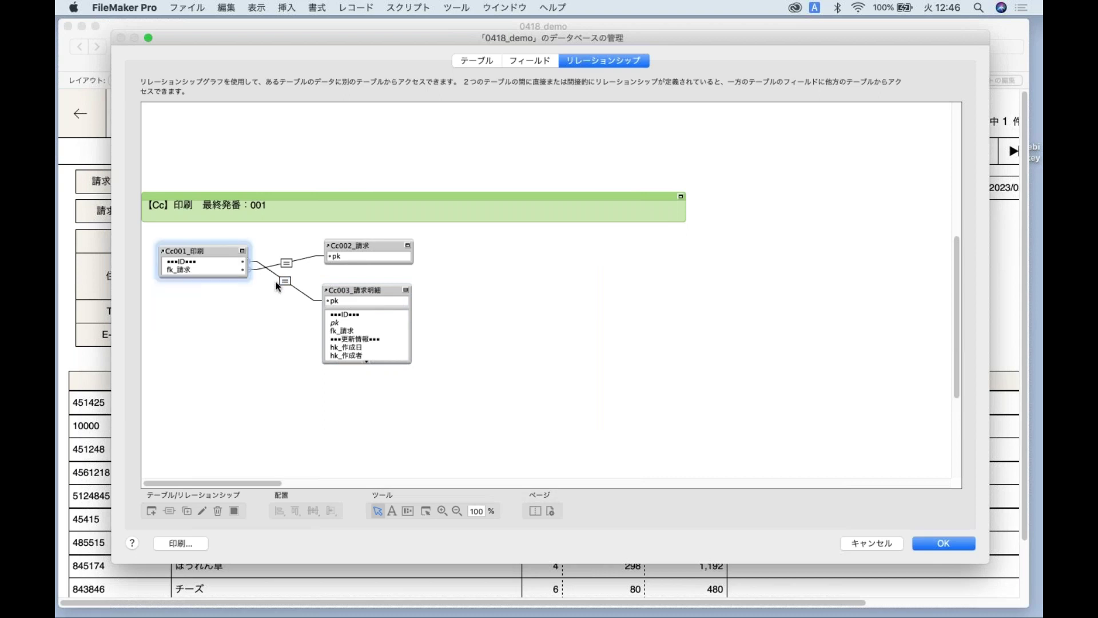
double_click(285, 281)
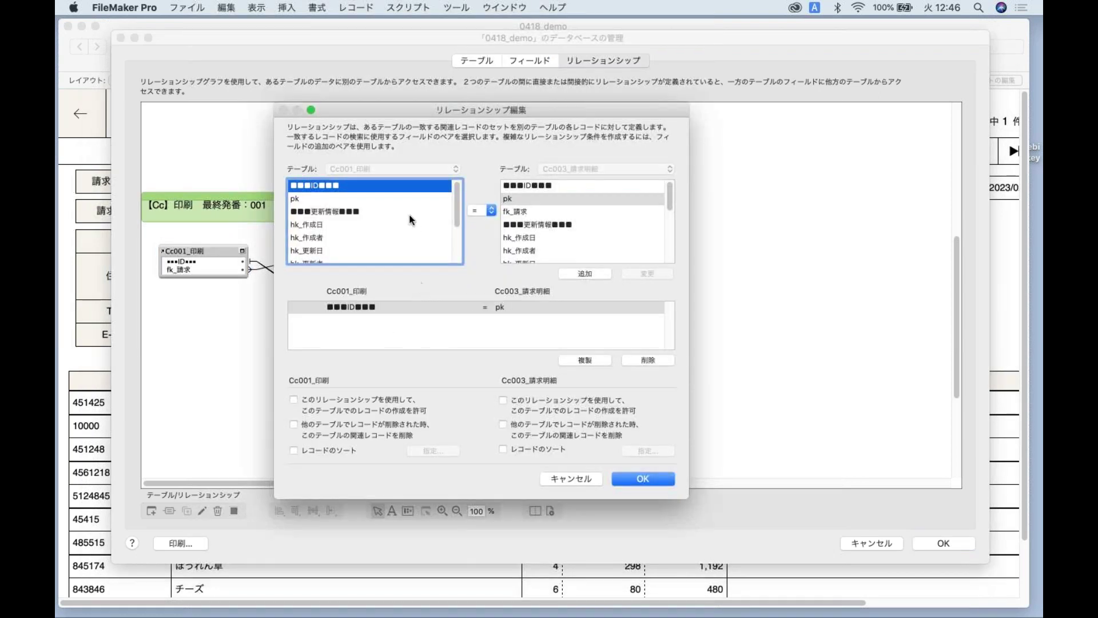
scroll(402, 218, "down", 5)
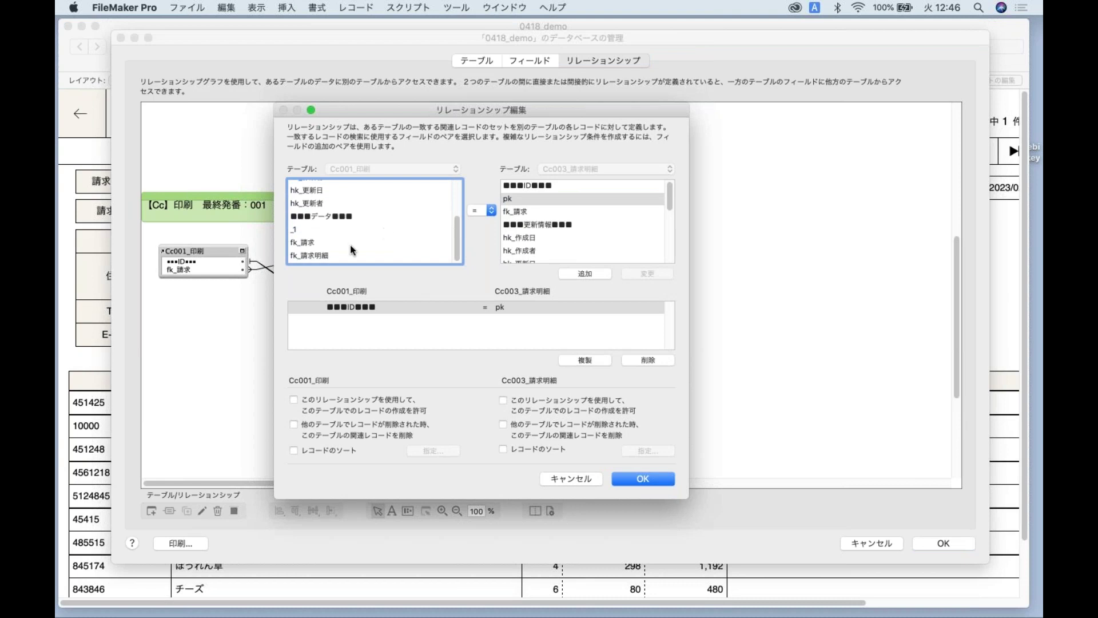
left_click(318, 256)
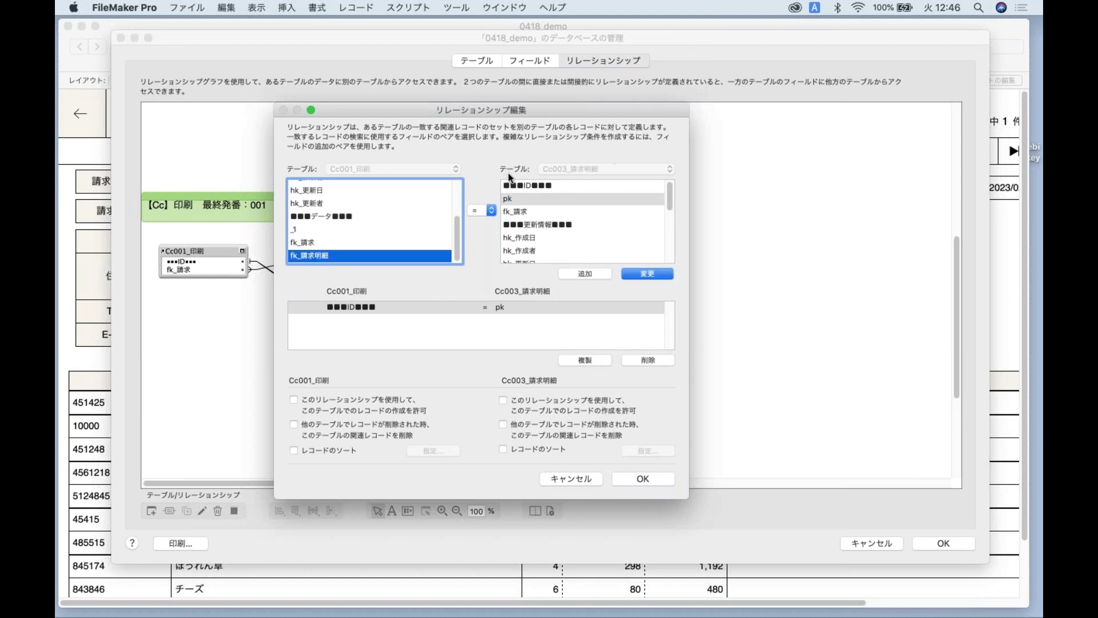
left_click(644, 273)
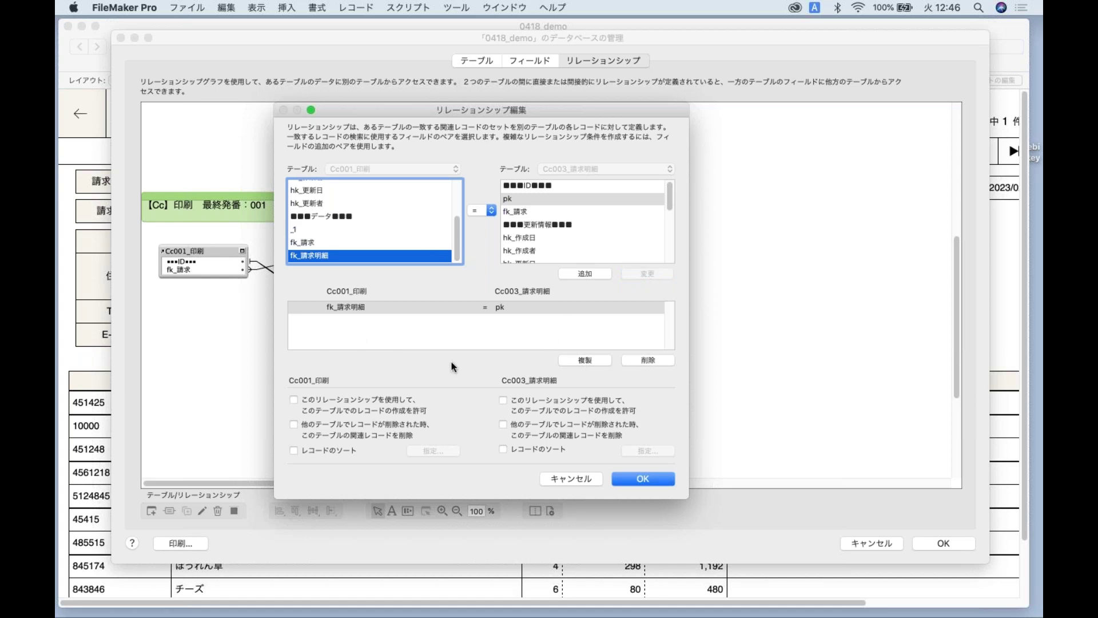
left_click(635, 480)
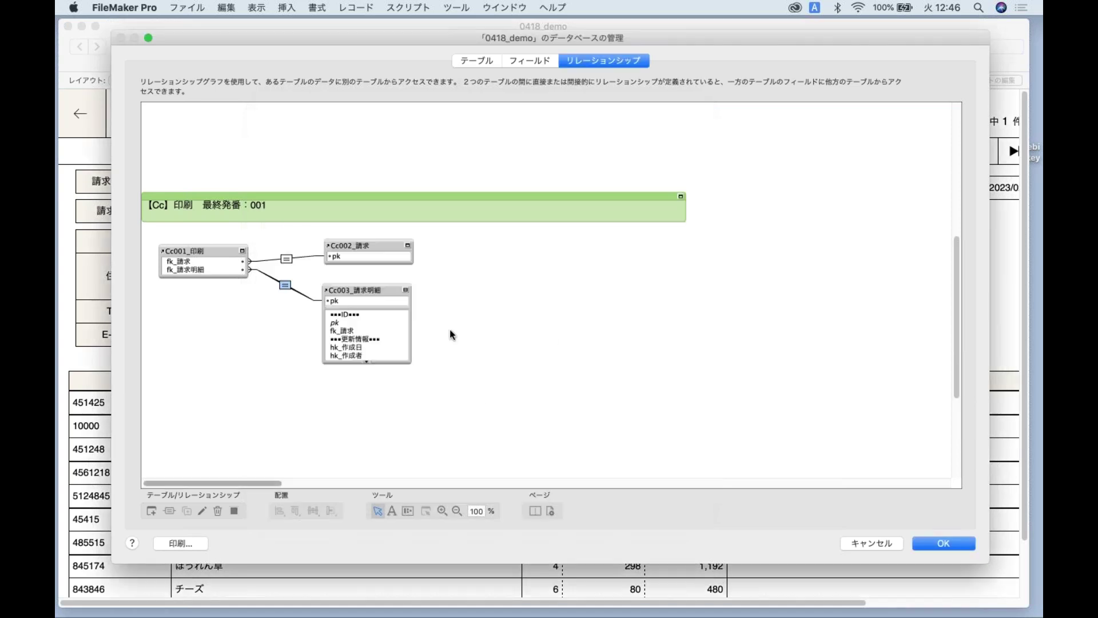
- Collapse Cc003_請求明細 to its key field and save the database changes
left_click(406, 290)
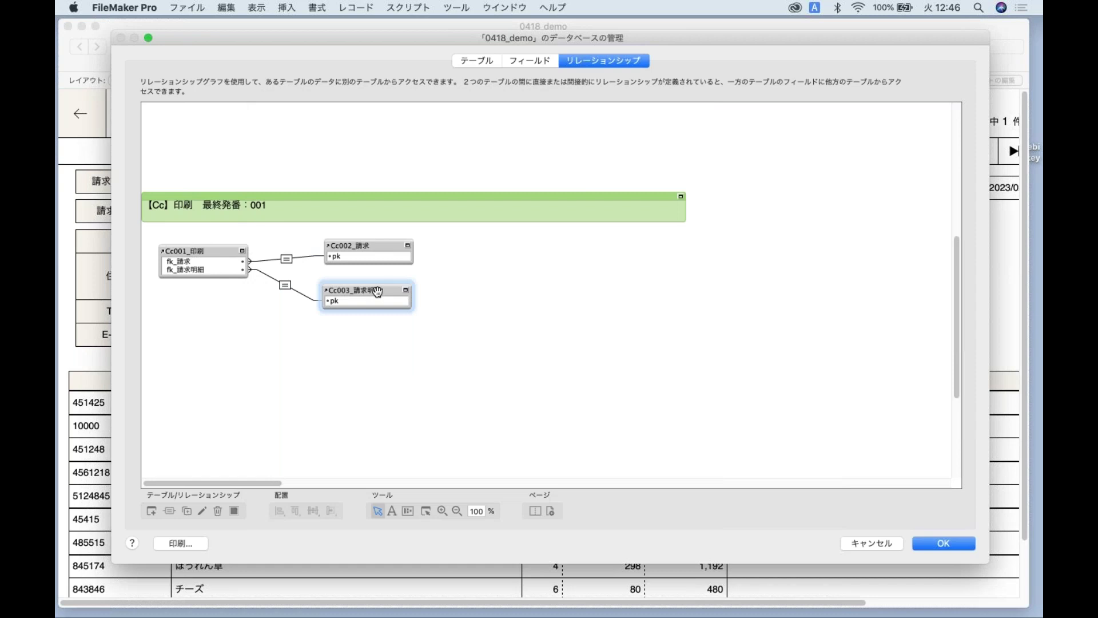
left_click_drag(469, 313, 355, 254)
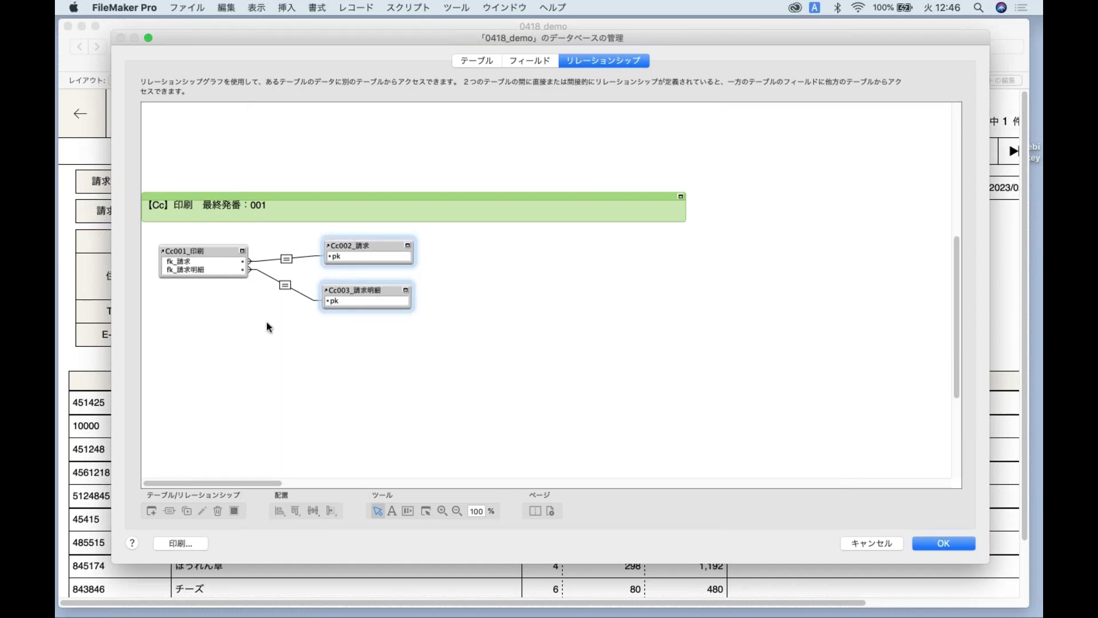
left_click(933, 544)
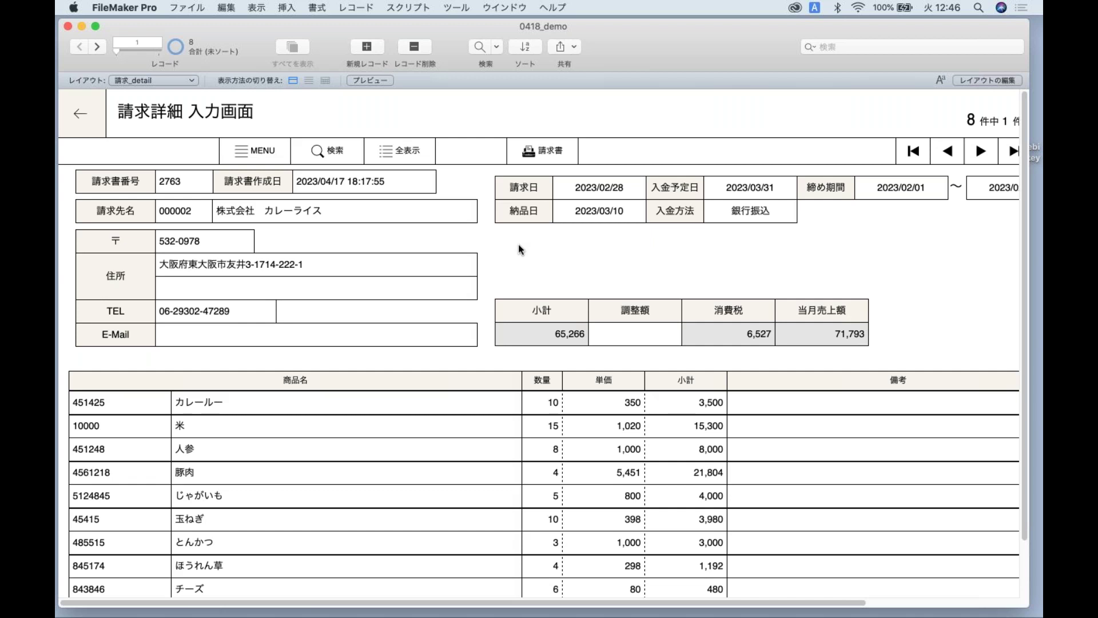
- Start a new layout after the last separator in the layout list, showing records from Cc001_印刷
key("super+shift+l")
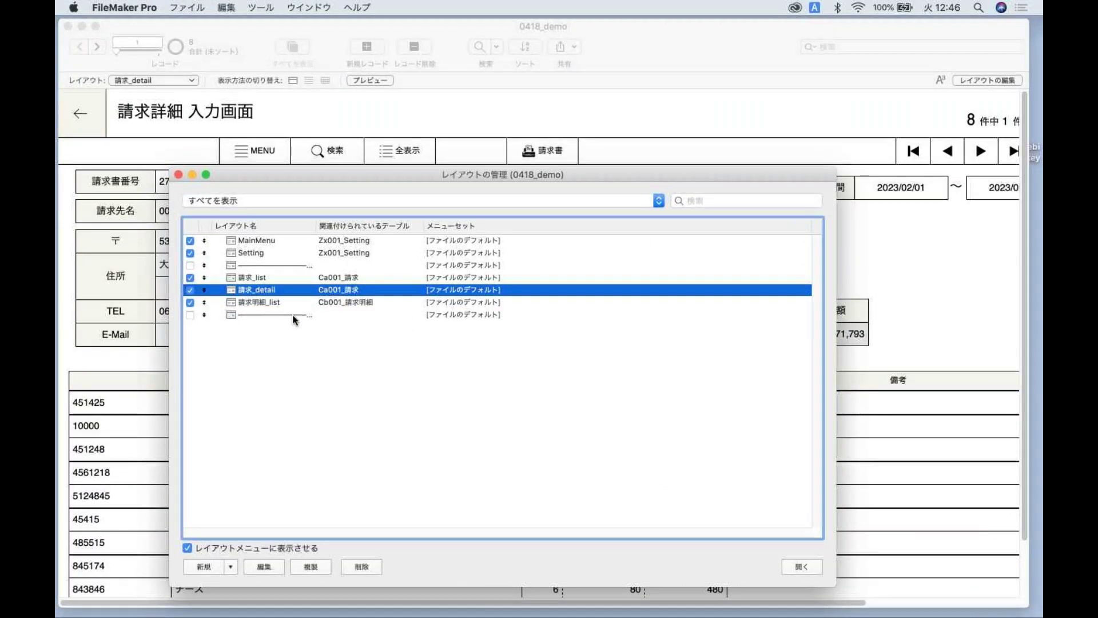
key("Down")
key("Down")
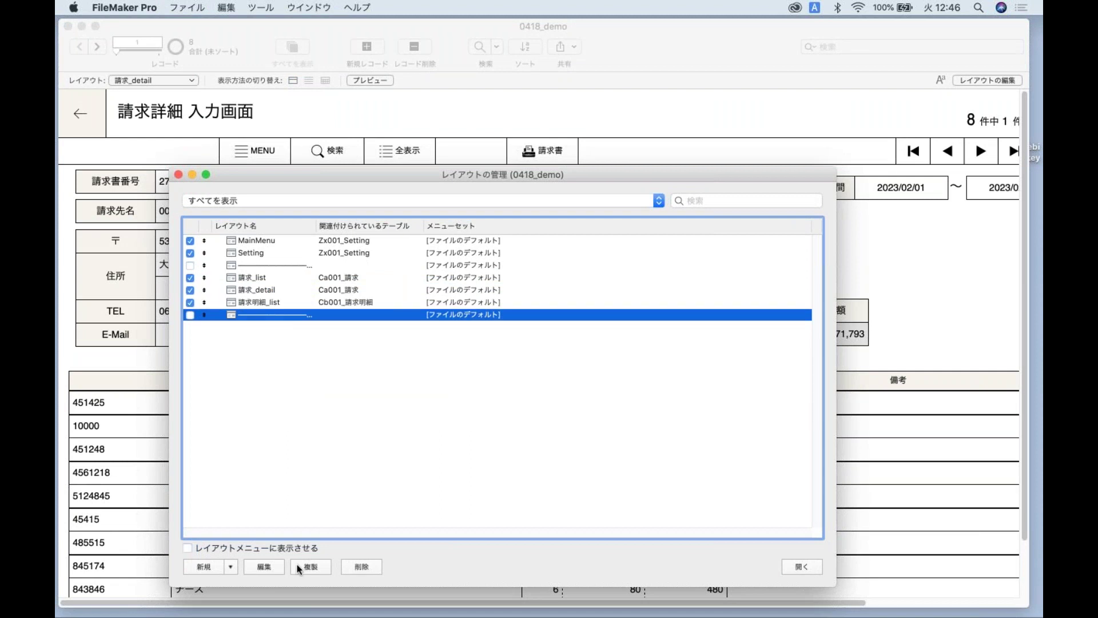
left_click(218, 568)
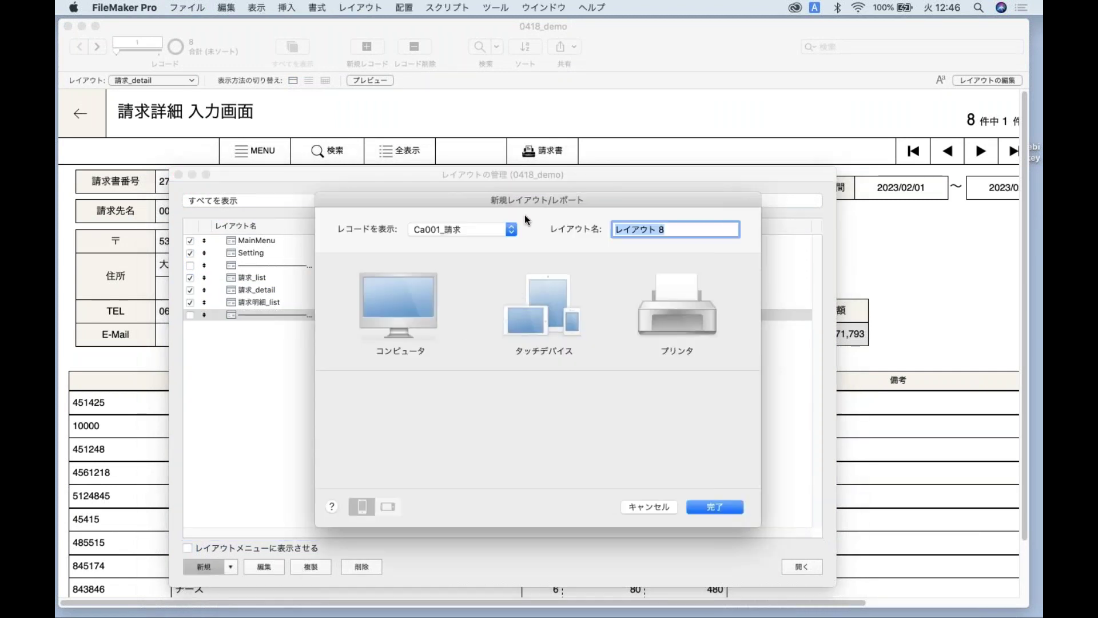
left_click(505, 229)
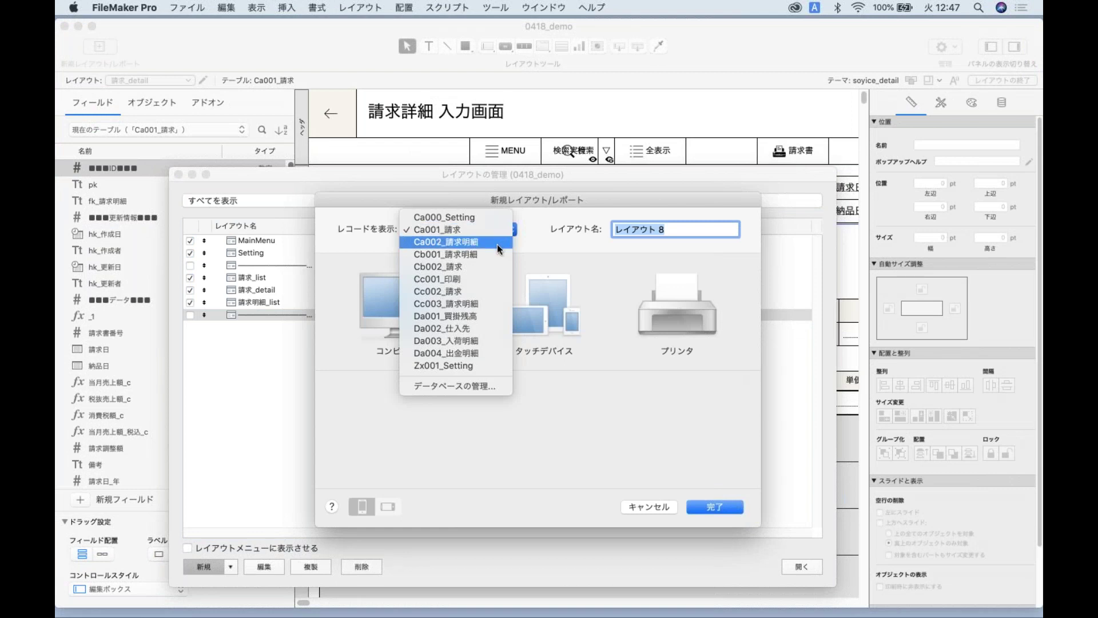
left_click(446, 279)
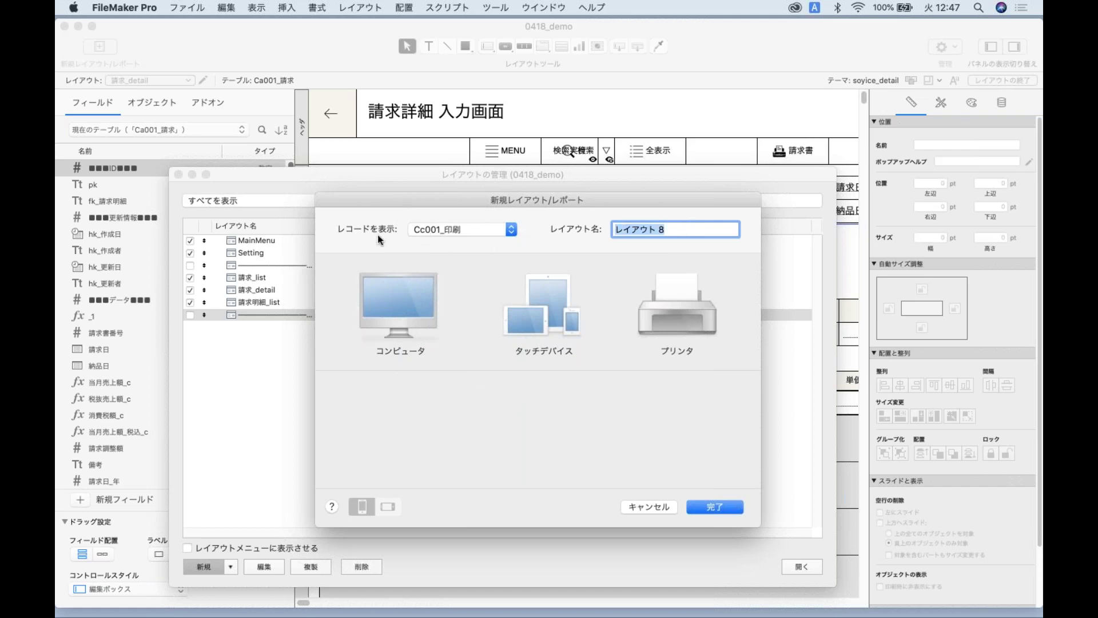
left_click(445, 228)
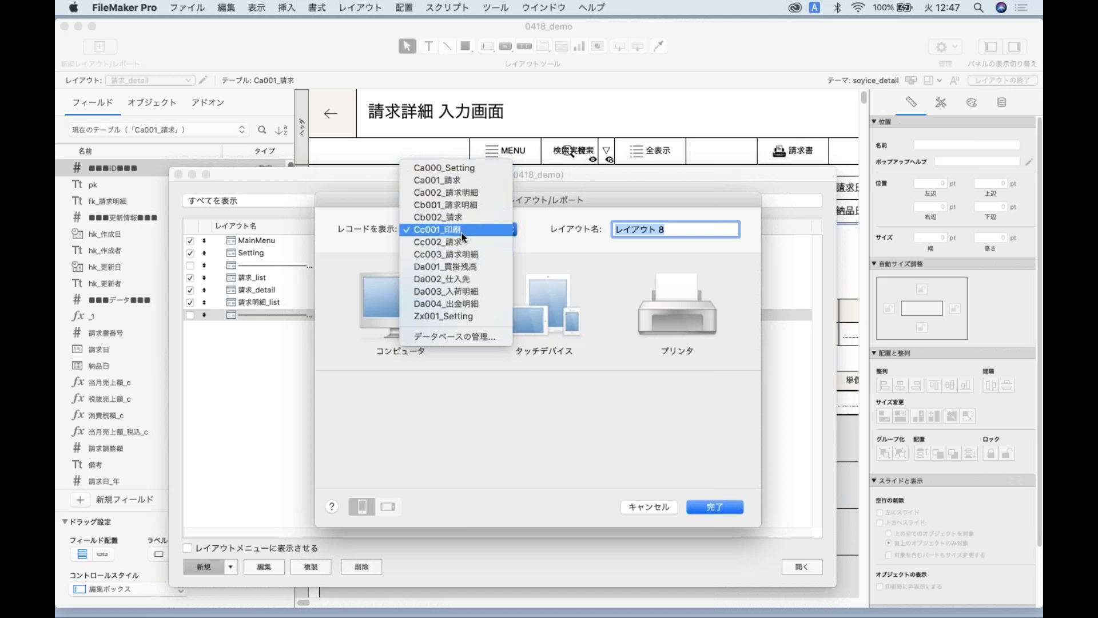
left_click(462, 231)
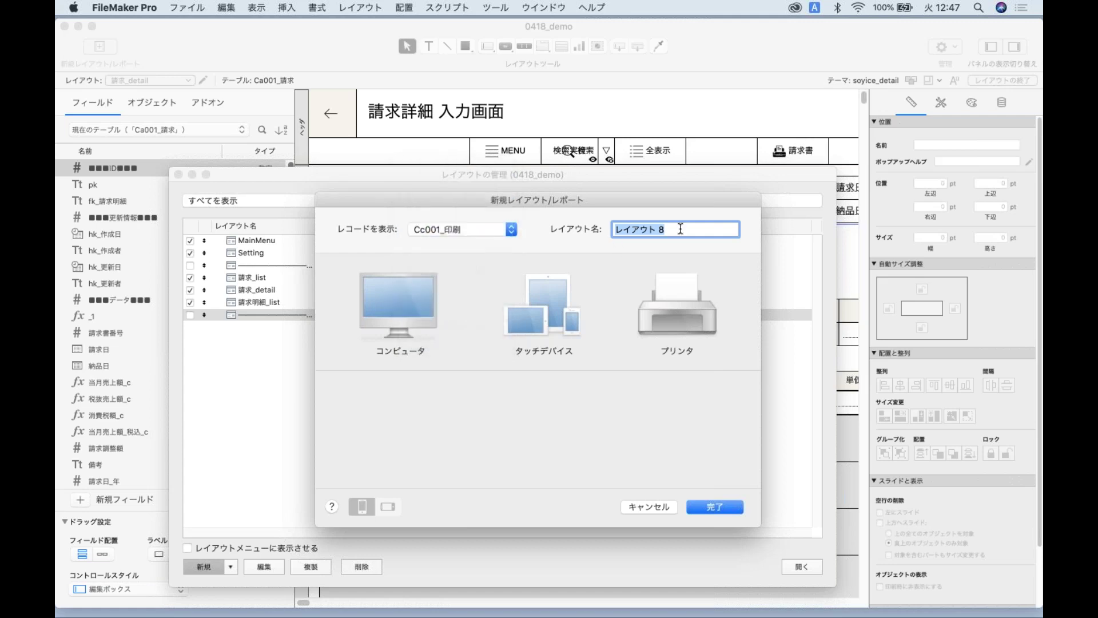
- Name the new layout 請求書_print
type("ss")
key("BackSpace")
key("BackSpace")
key("ctrl+space")
type("seikyuusho")
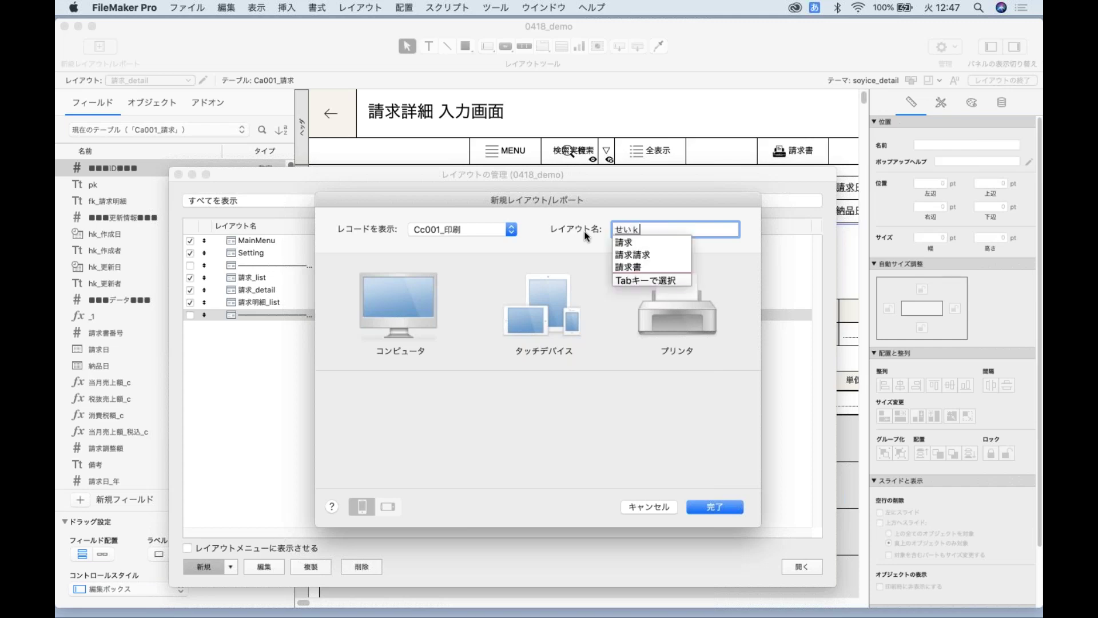
key("Return")
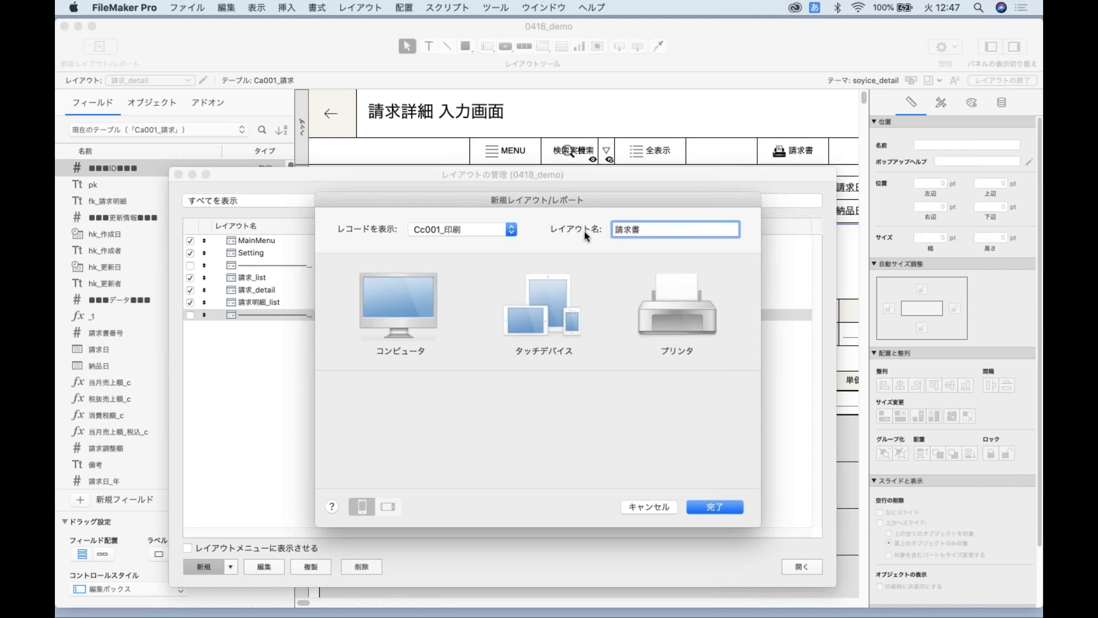
key("ctrl+space")
type("_")
type("print")
- Create the layout as a computer form and close the layout manager
left_click(375, 297)
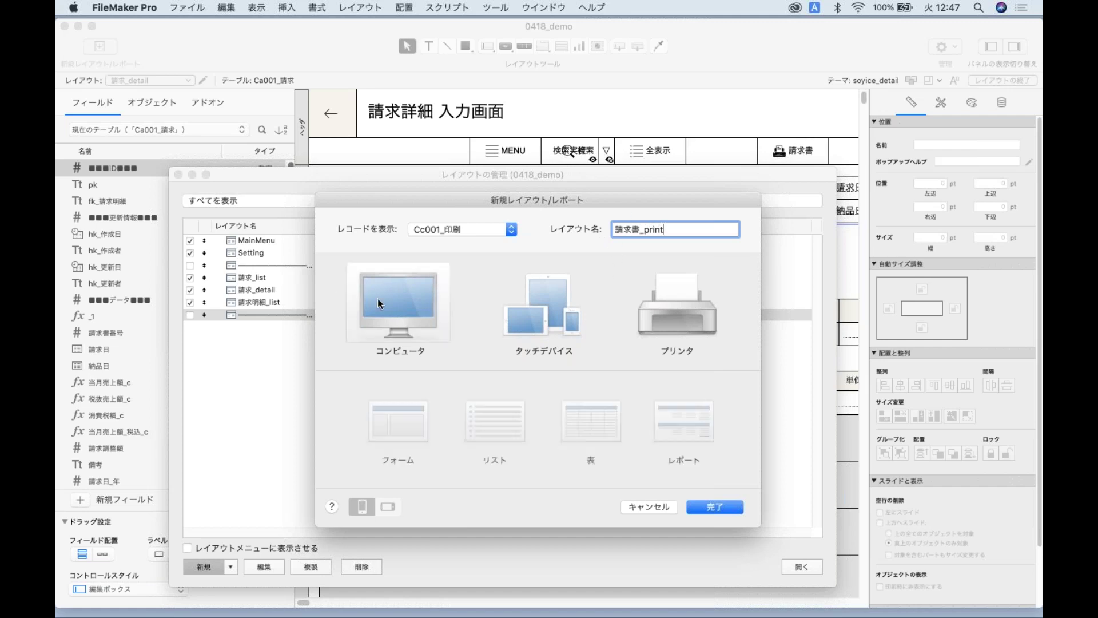
left_click(408, 420)
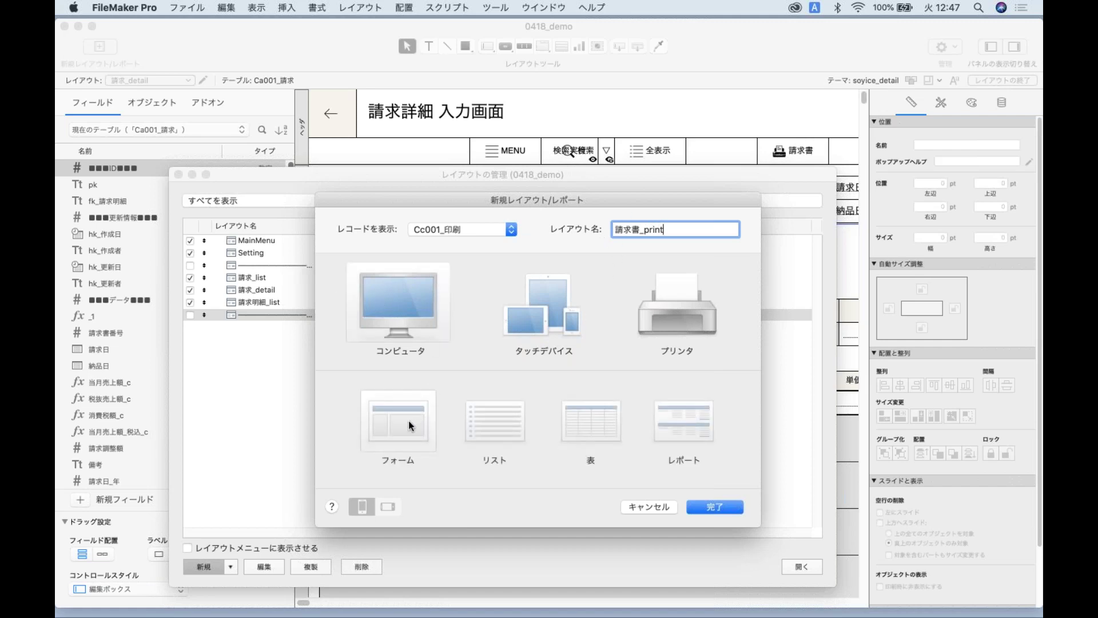
left_click(716, 508)
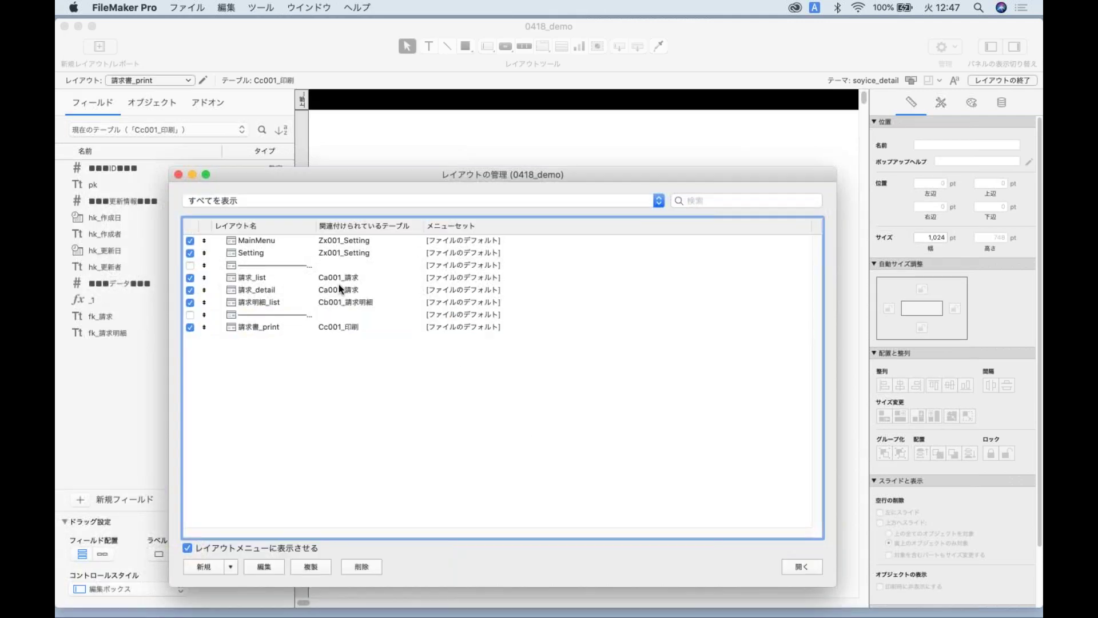
left_click(178, 175)
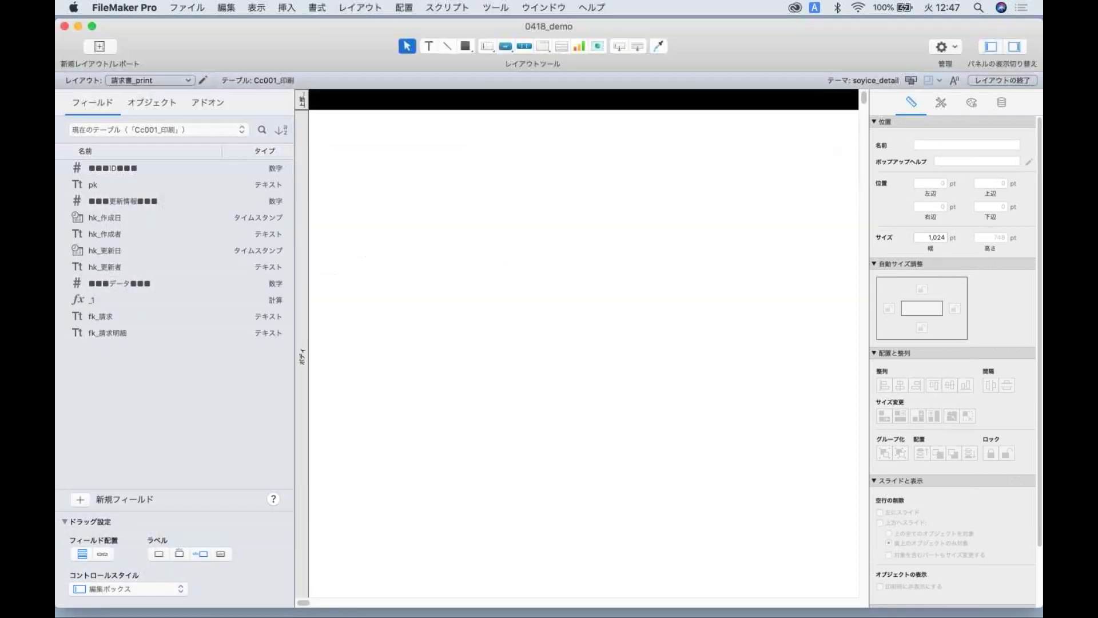
- Delete the header part from the 請求書_print layout and view the result in Browse mode
left_click(307, 105)
key("Delete")
key("super+b")
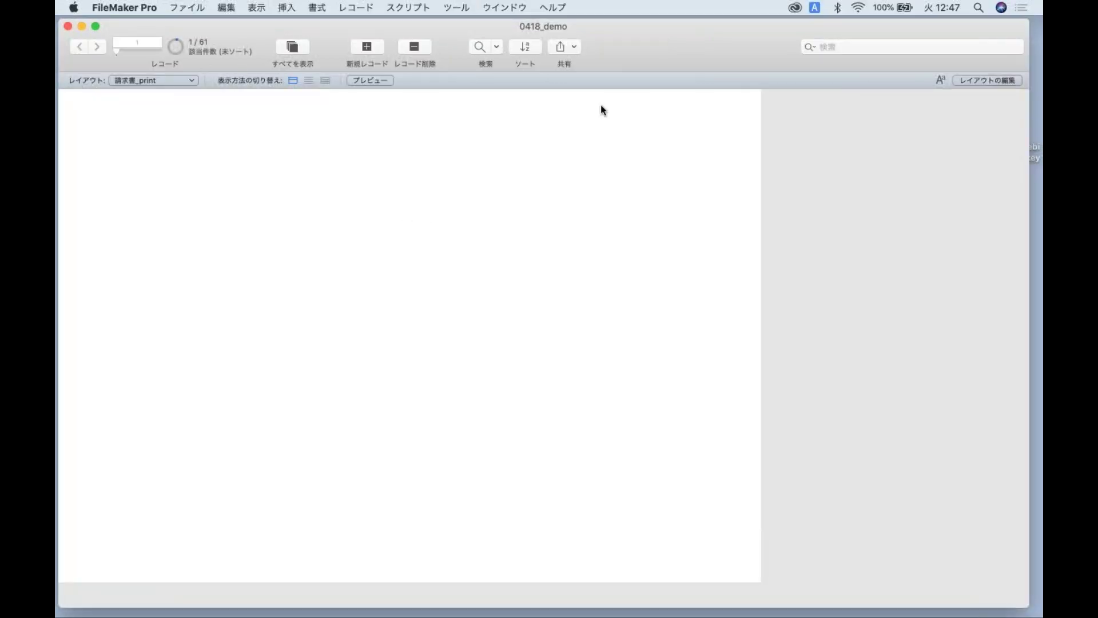
- Return to layout editing and place the fk_請求 field with its label near the body's upper-left corner
left_click(981, 83)
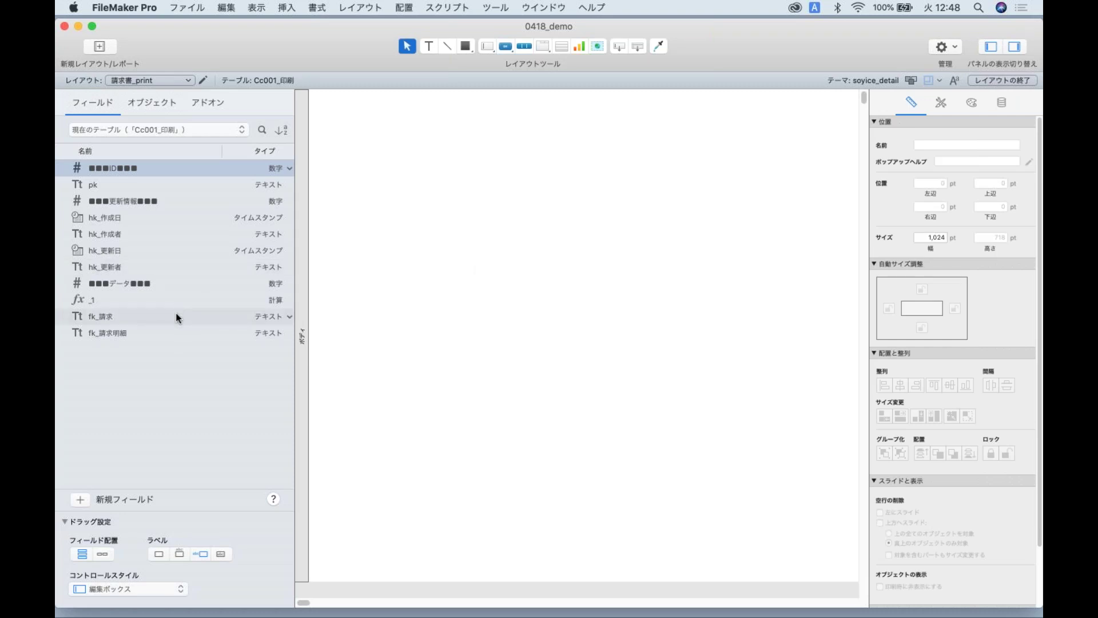
left_click(116, 317)
left_click_drag(105, 318, 455, 118)
left_click(498, 167)
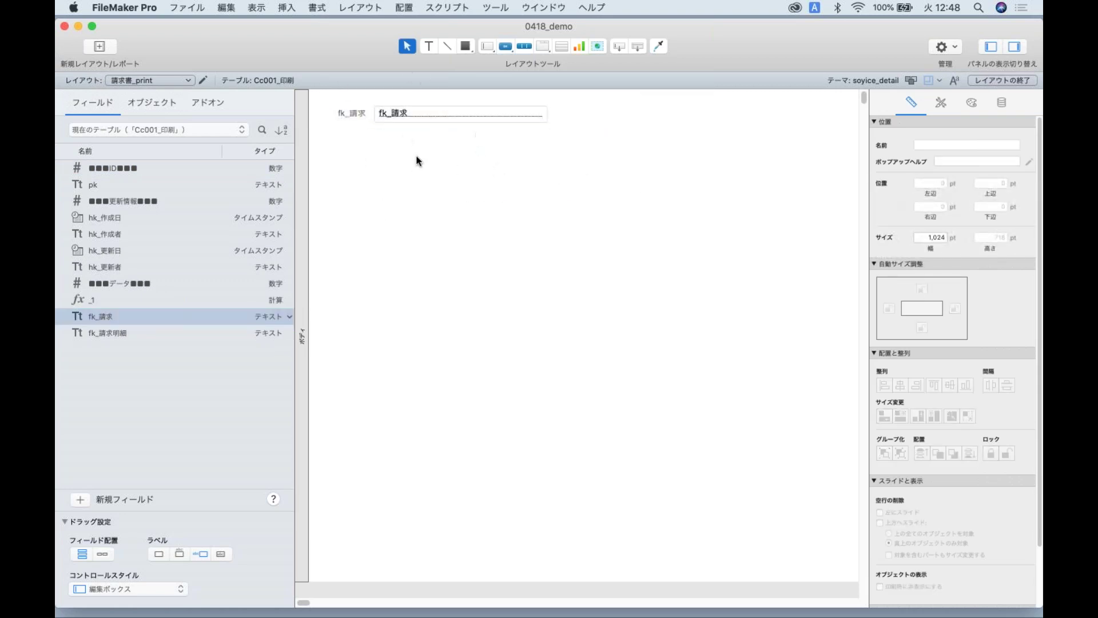
left_click_drag(340, 112, 361, 123)
left_click(361, 123)
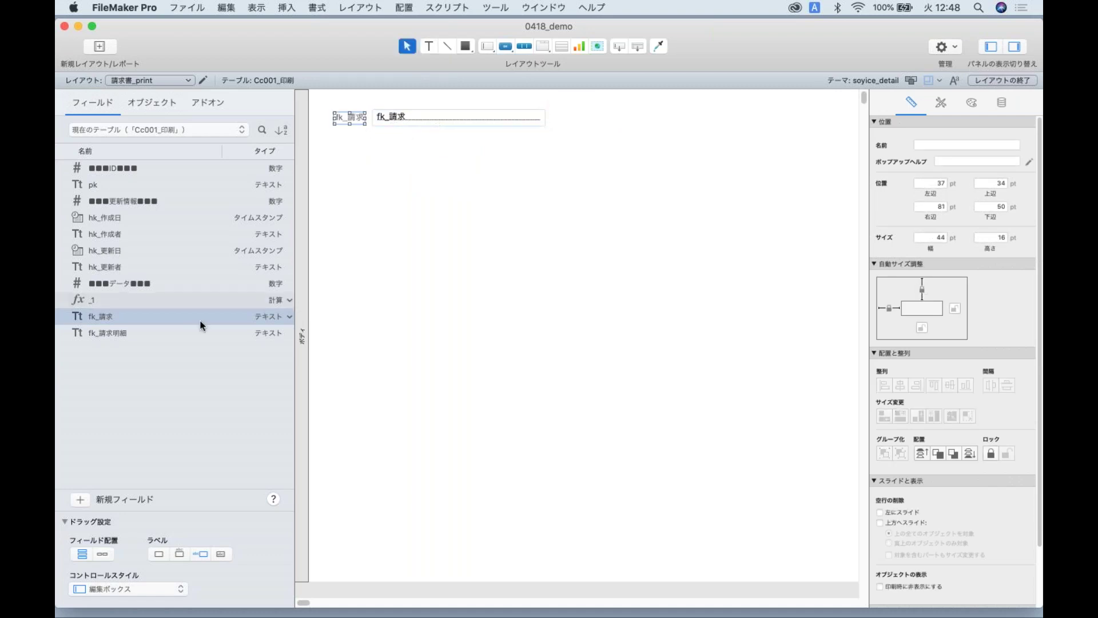
- Place the fk_請求明細 field with its label in the body below the fk_請求 field
left_click_drag(154, 335, 432, 263)
left_click_drag(316, 221, 542, 247)
left_click_drag(407, 250, 405, 243)
- Enlarge the fk_請求明細 field to a wider, multi-line box and move it with its label up closer to fk_請求
left_click(507, 221)
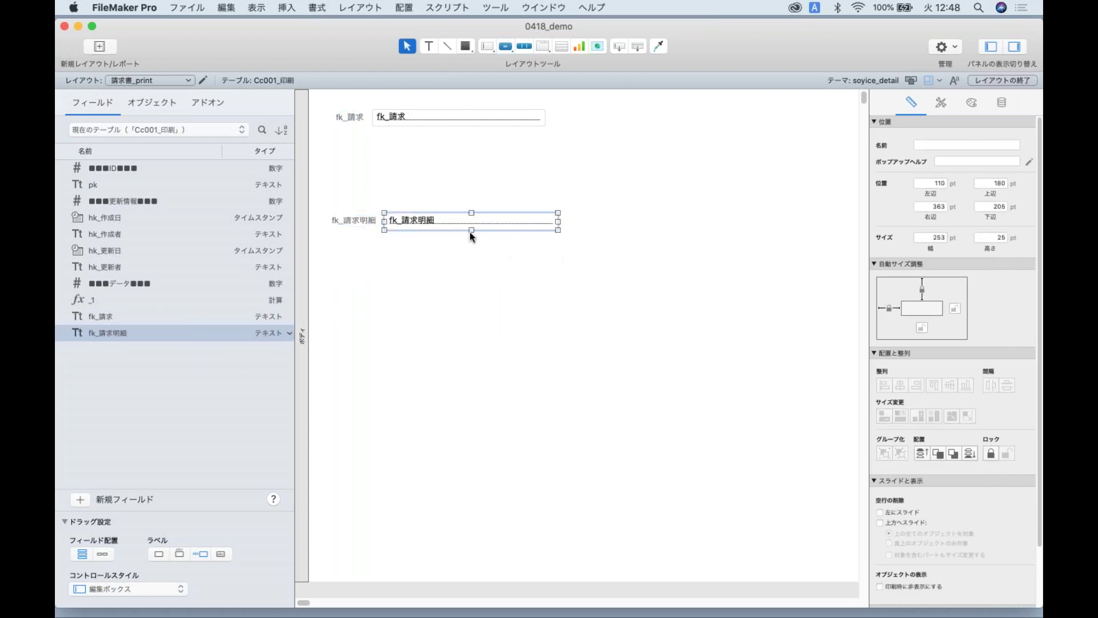
left_click_drag(469, 232, 469, 300)
left_click_drag(558, 256, 615, 256)
left_click_drag(667, 331, 328, 216)
left_click_drag(436, 245, 425, 188)
left_click(472, 153)
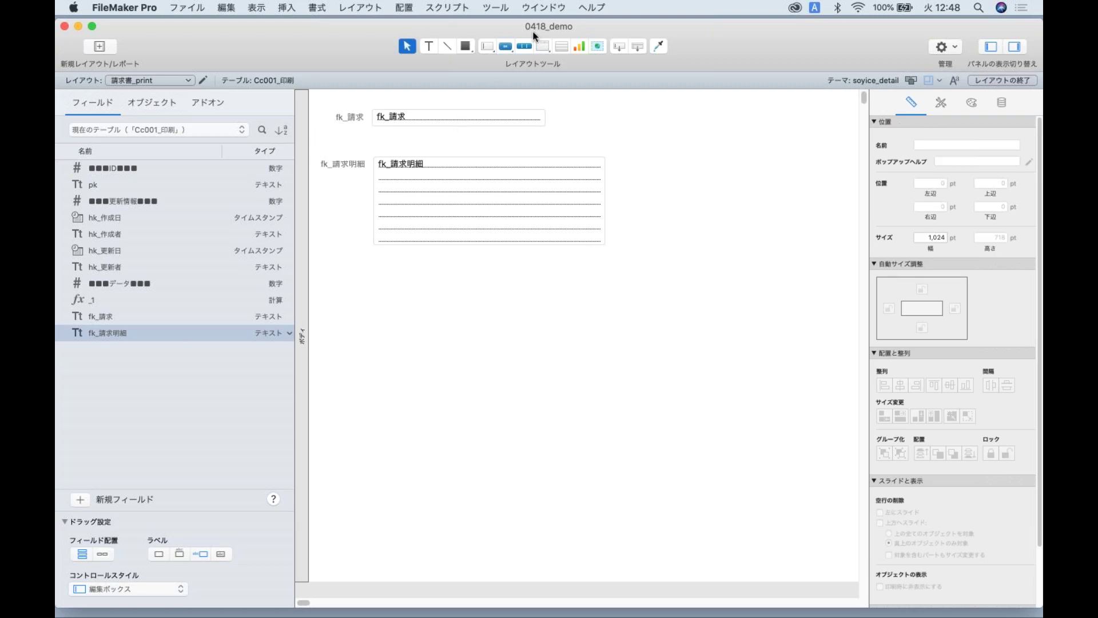
- Draw a field about 228 by 33 pt to the right of fk_請求 and assign it 請求先 from Cc002_請求
left_click(485, 46)
left_click_drag(656, 114, 813, 135)
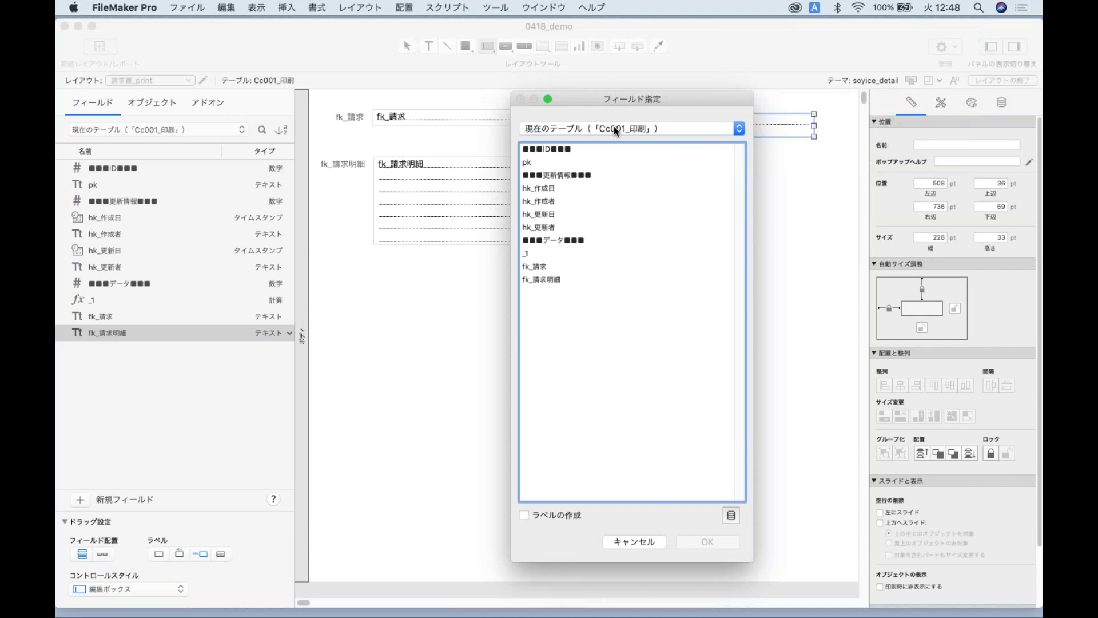
left_click(627, 130)
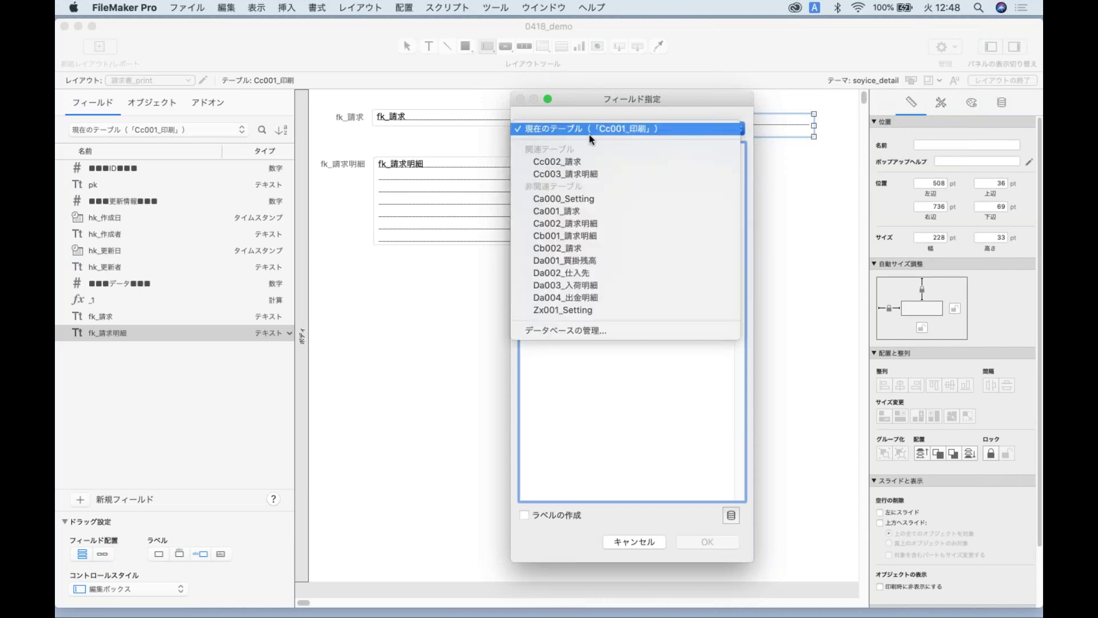
left_click(573, 163)
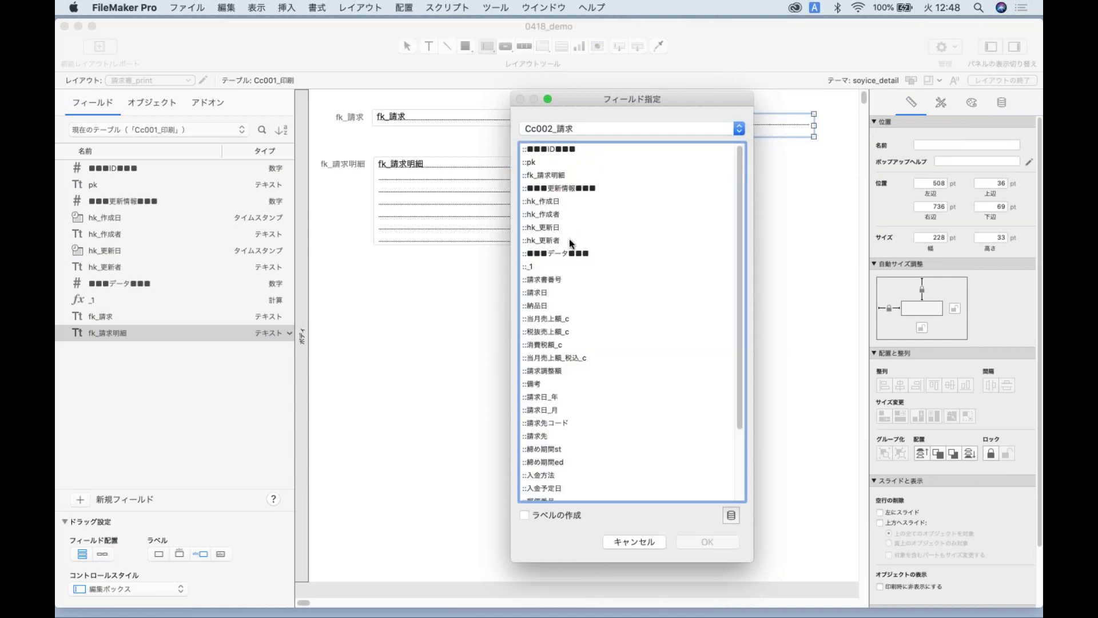
scroll(569, 239, "down", 4)
scroll(585, 309, "down", 3)
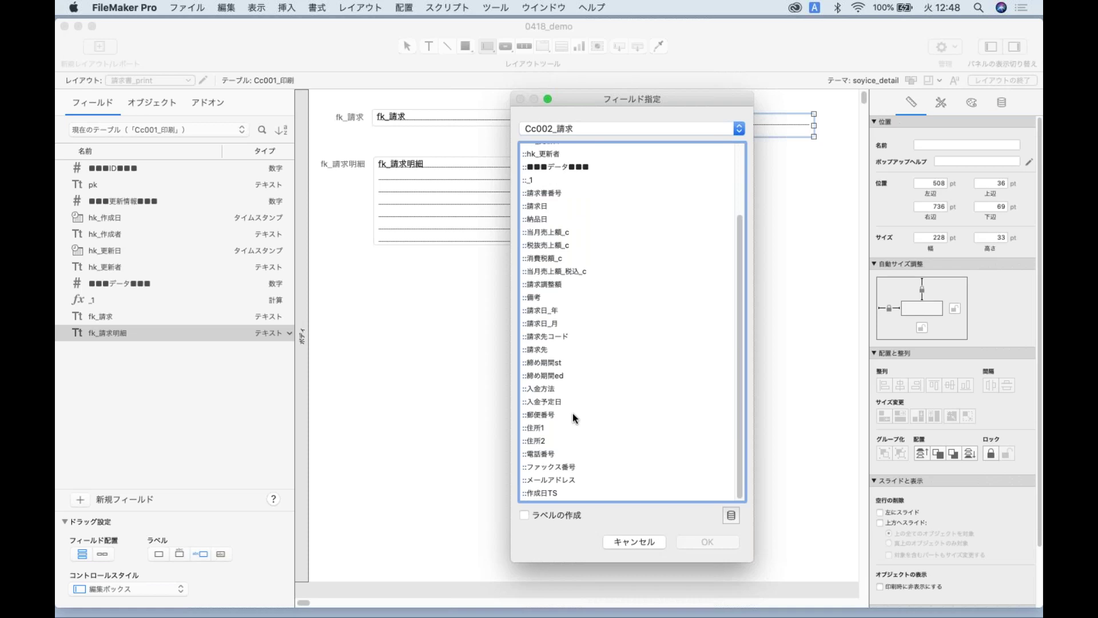
scroll(570, 450, "up", 5)
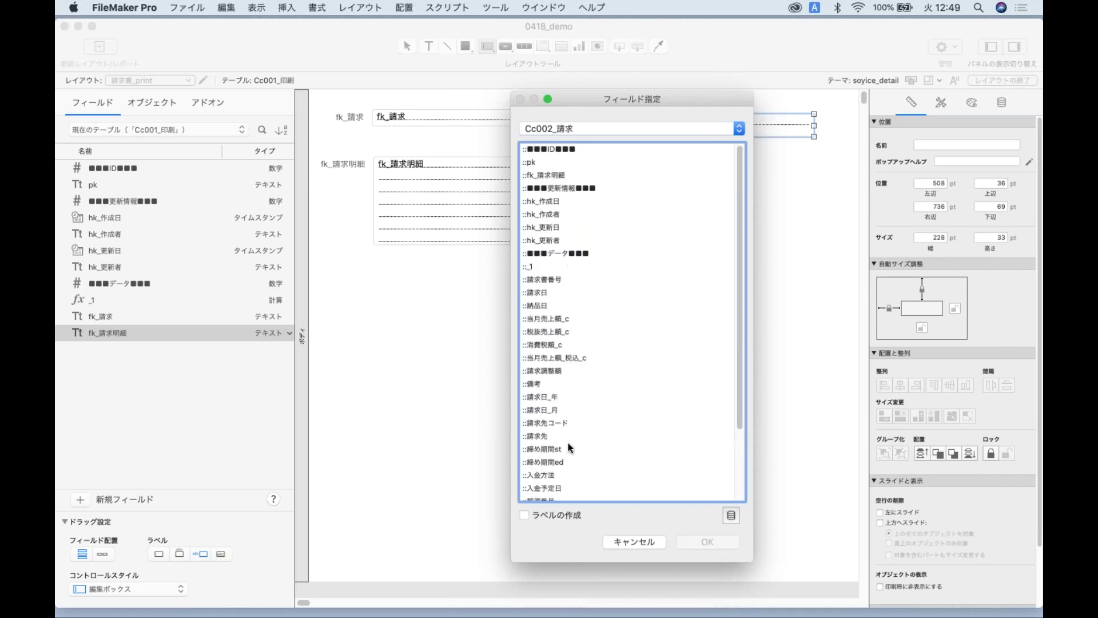
scroll(570, 447, "down", 1)
double_click(545, 432)
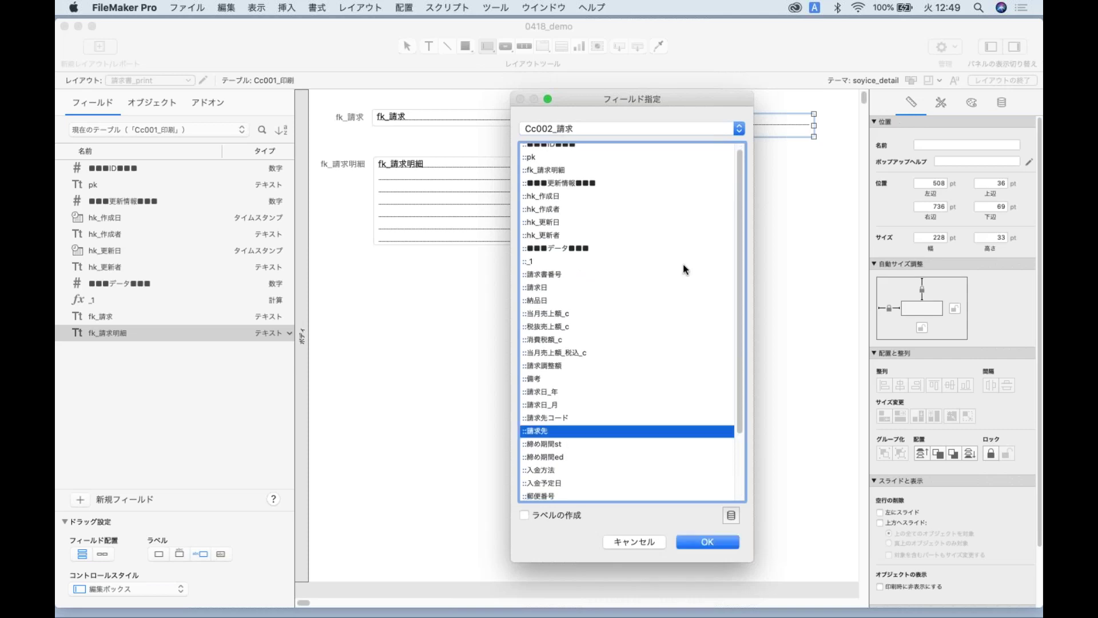